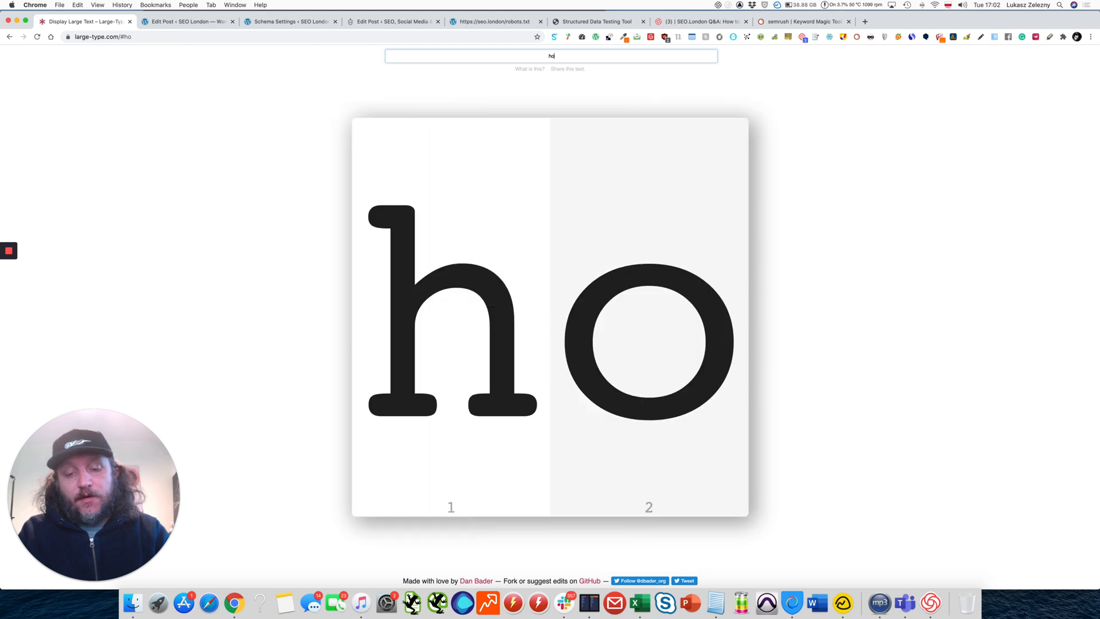
Complete the large-type display text so it reads "how to use semrush?".
{"action": "type", "text": "w to use se"}
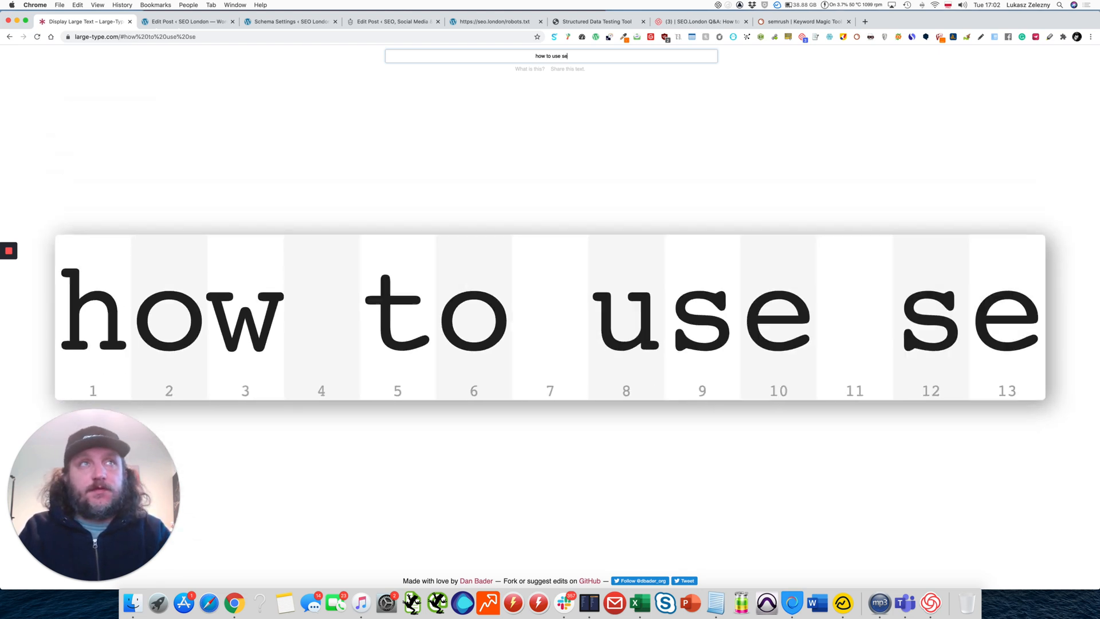
{"action": "type", "text": "mrush?"}
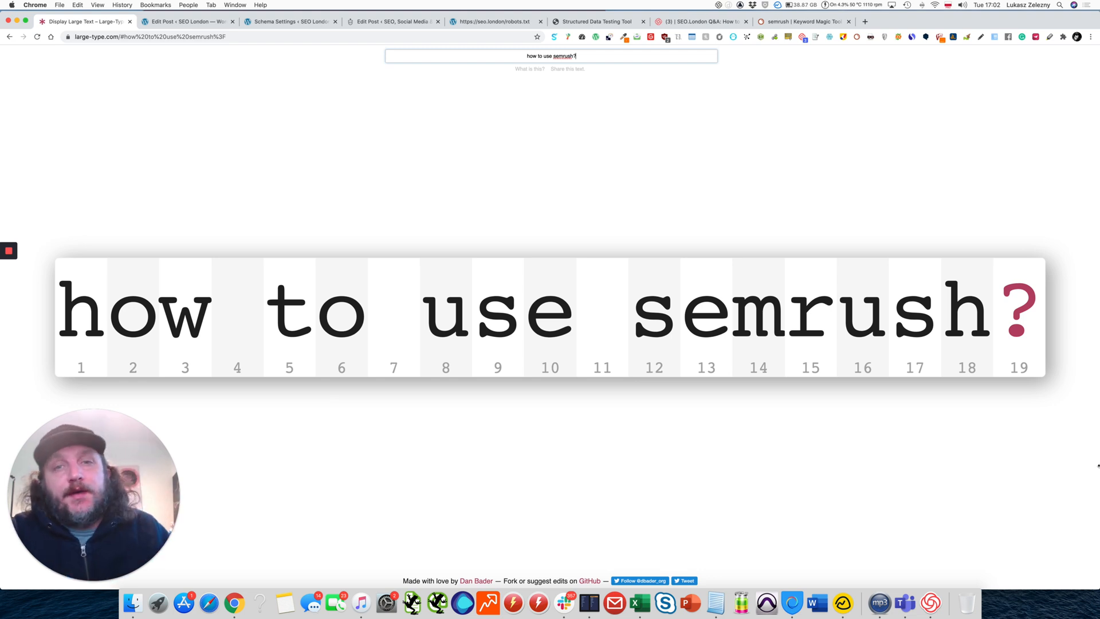
Switch to the Semrush Keyword Magic Tool and look through the question keywords listed for "semrush".
{"action": "left_click", "coordinate": [801, 22]}
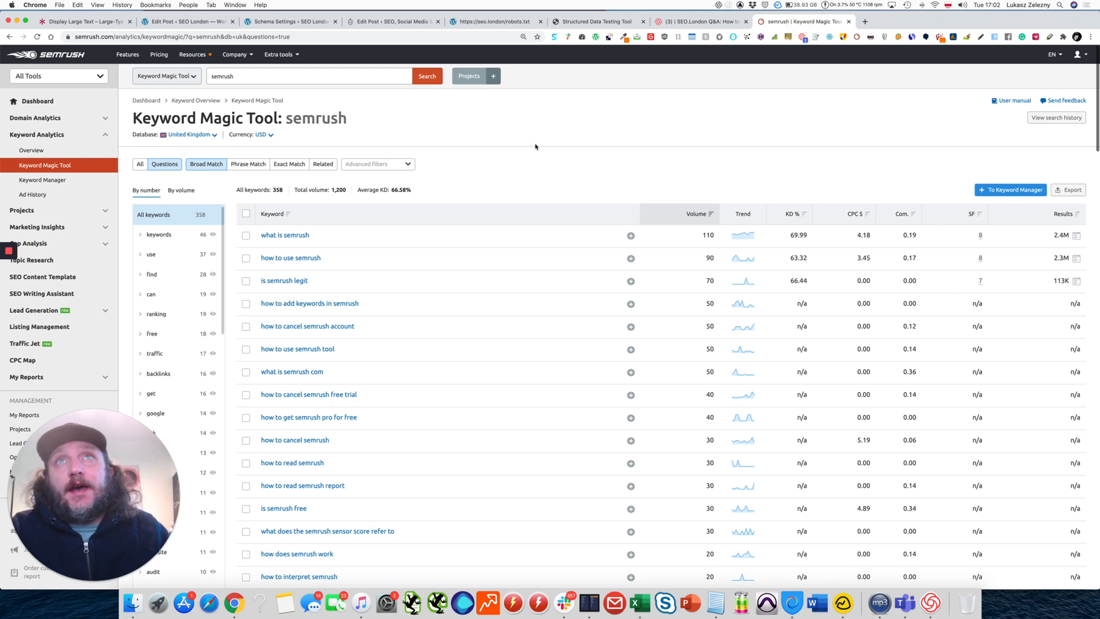
{"action": "scroll", "coordinate": [453, 304], "scroll_direction": "down", "scroll_amount": 15}
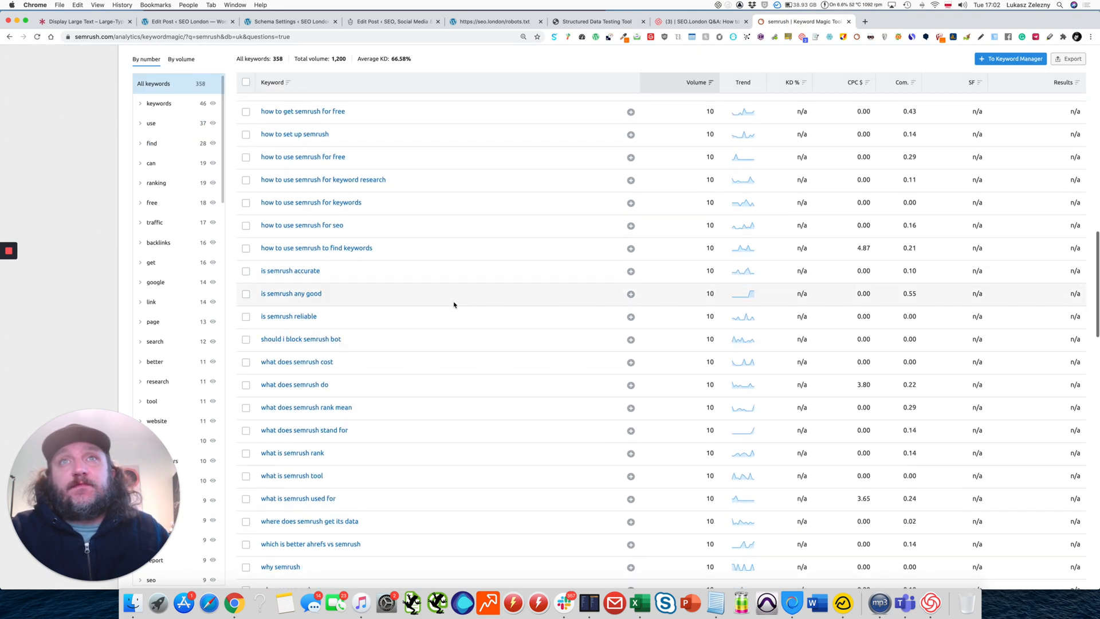
{"action": "scroll", "coordinate": [453, 305], "scroll_direction": "down", "scroll_amount": 8}
{"action": "scroll", "coordinate": [454, 304], "scroll_direction": "up", "scroll_amount": 15}
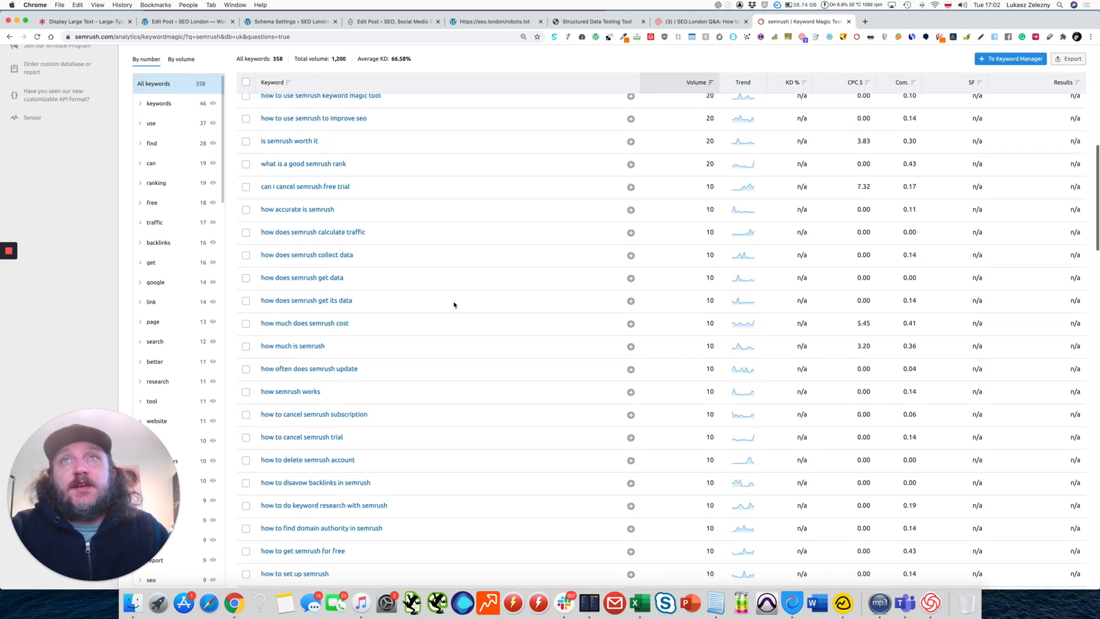
{"action": "scroll", "coordinate": [454, 304], "scroll_direction": "up", "scroll_amount": 10}
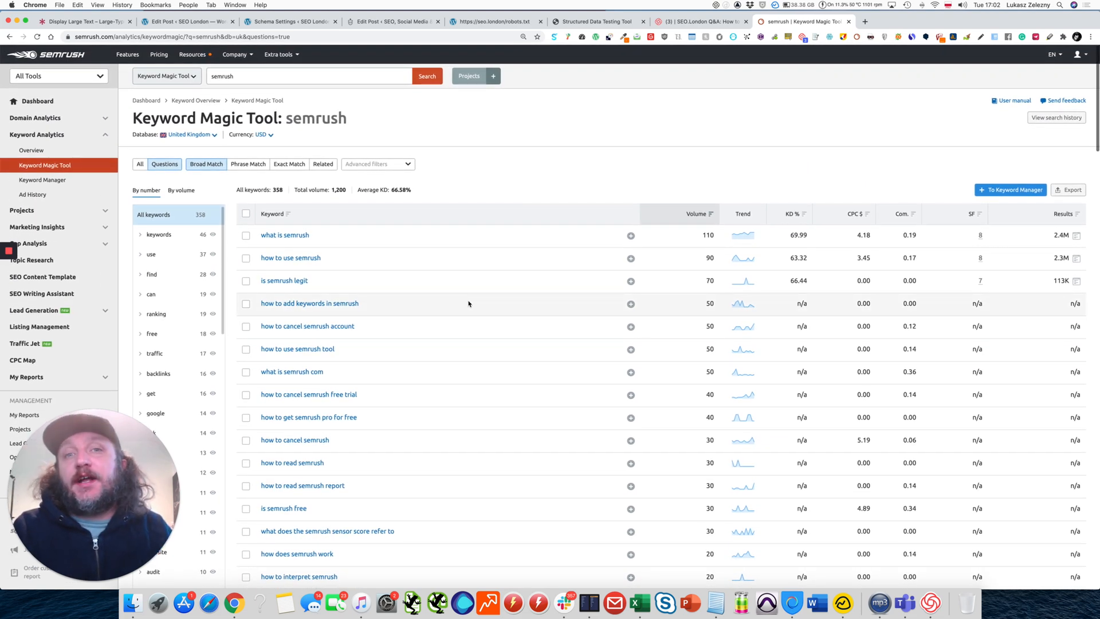
{"action": "scroll", "coordinate": [109, 177], "scroll_direction": "down", "scroll_amount": 1}
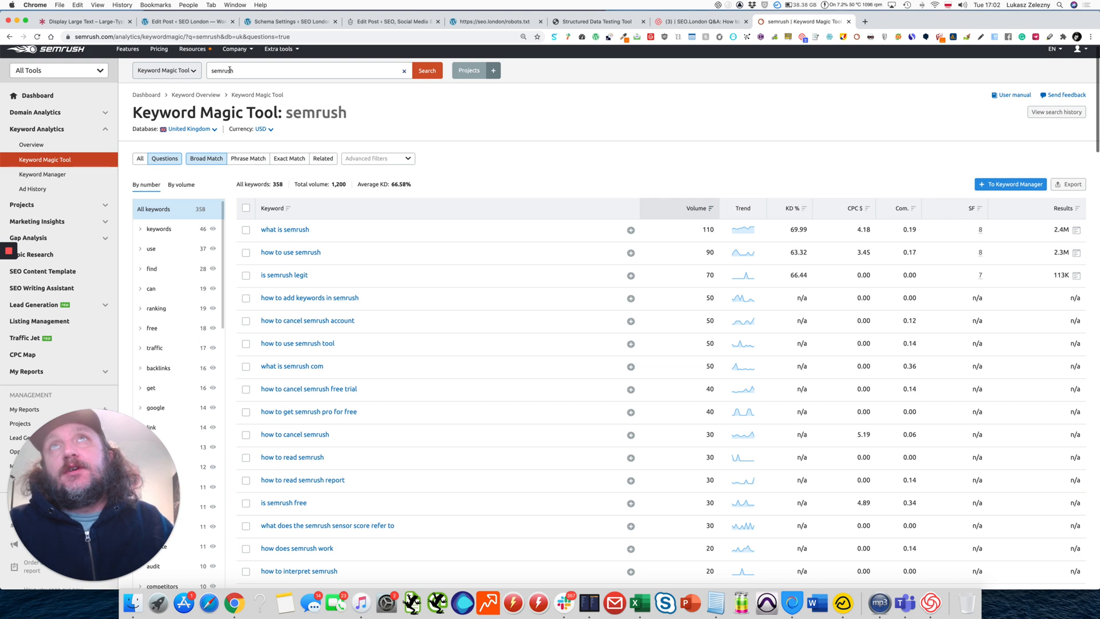
{"action": "scroll", "coordinate": [250, 193], "scroll_direction": "up", "scroll_amount": 1}
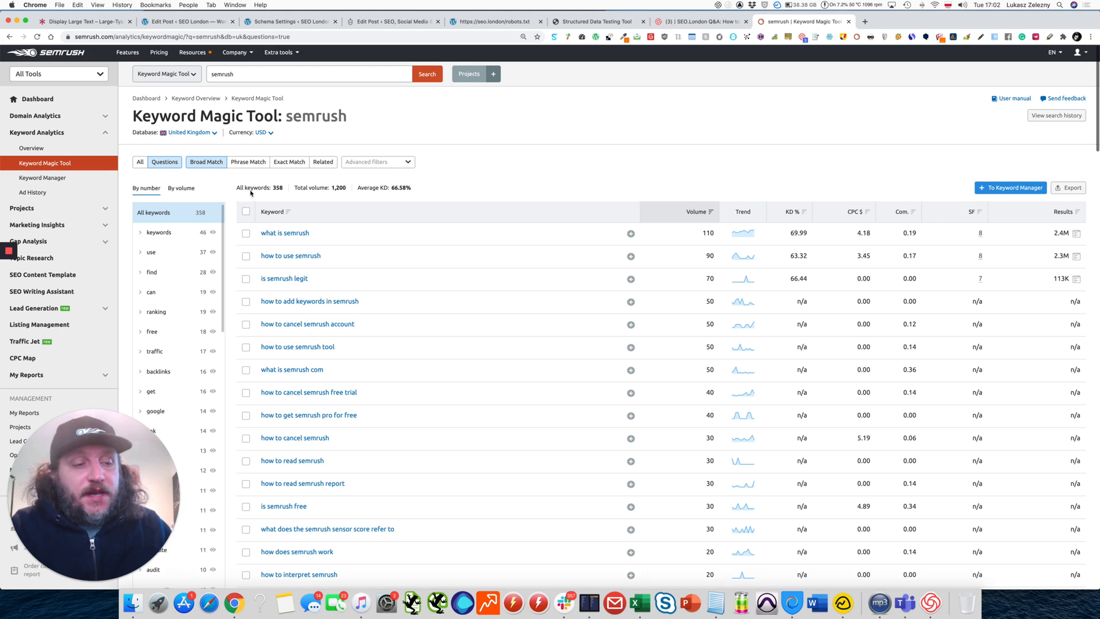
Replace the seed keyword with "electricity" and run the keyword search.
{"action": "double_click", "coordinate": [246, 72]}
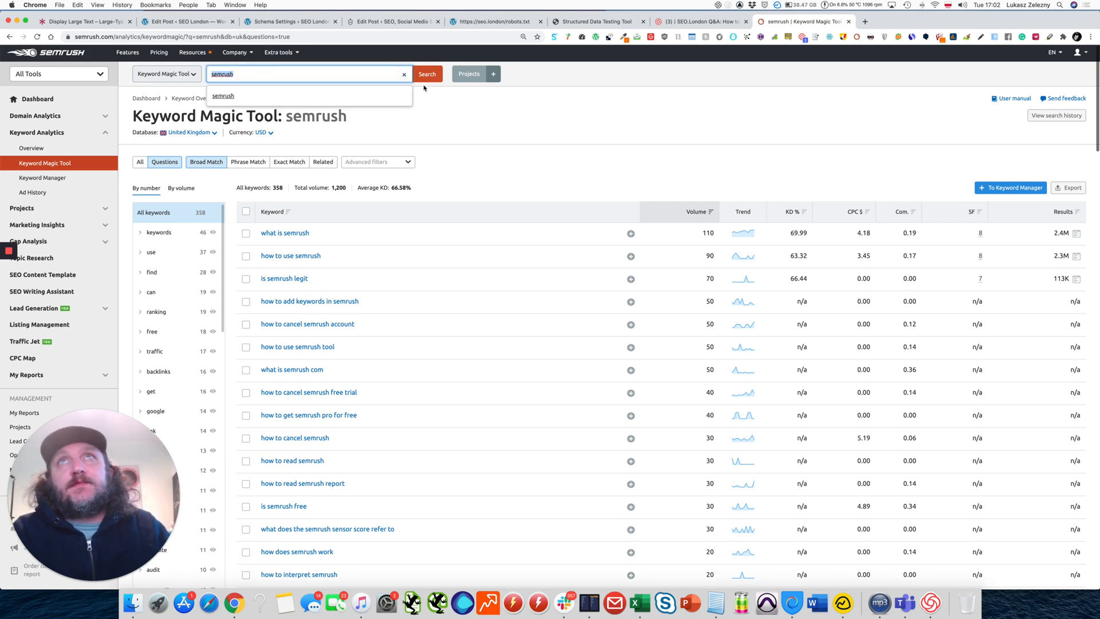
{"action": "left_click", "coordinate": [468, 119]}
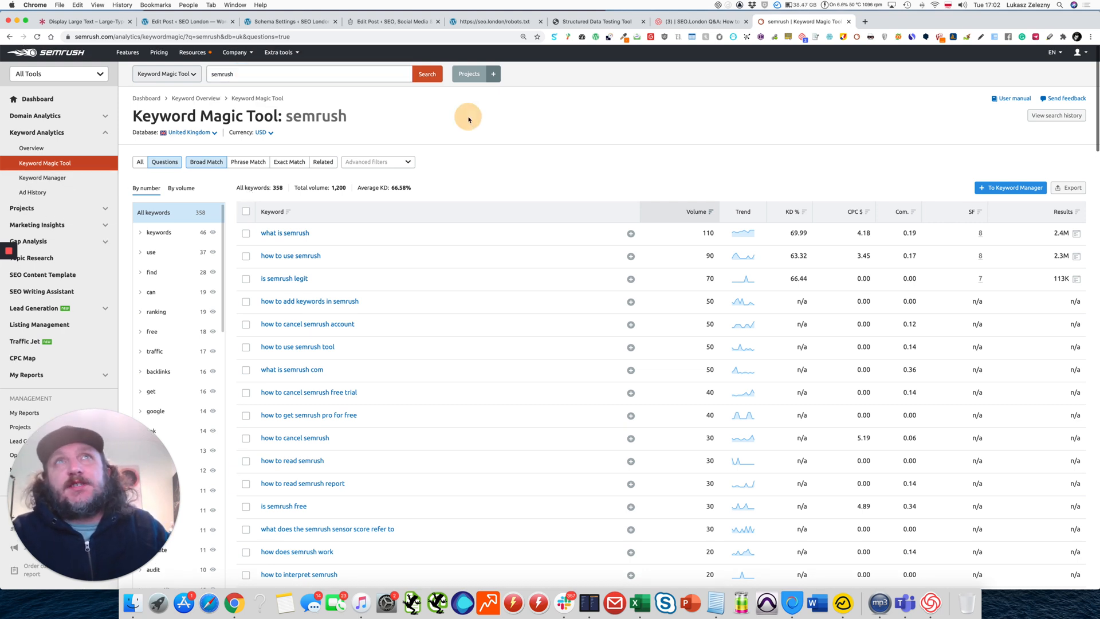
{"action": "double_click", "coordinate": [227, 74]}
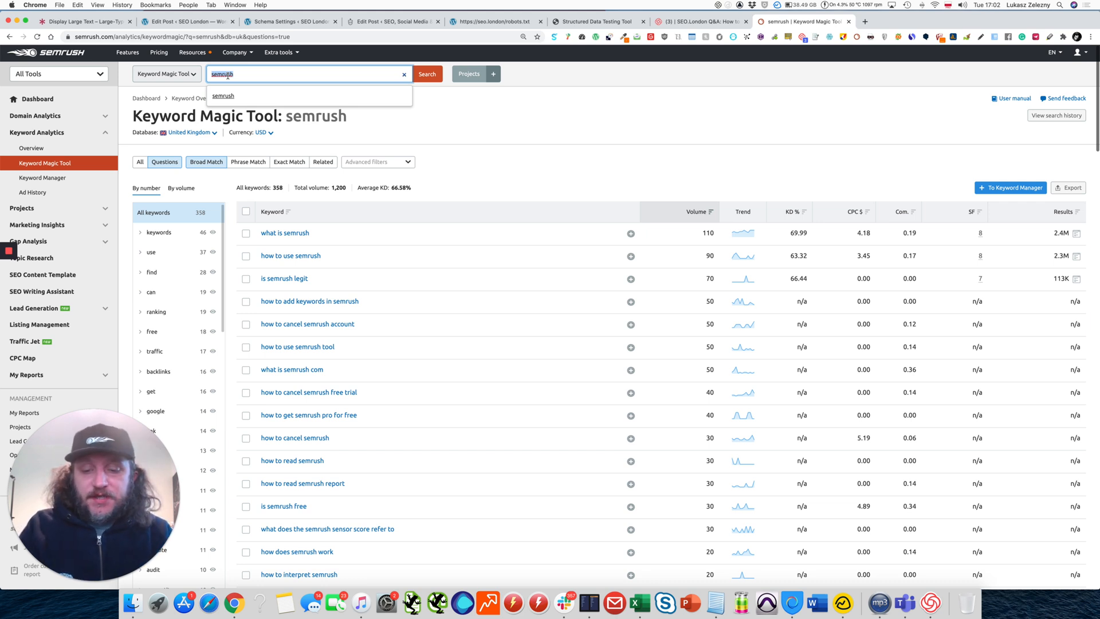
{"action": "type", "text": "electricity"}
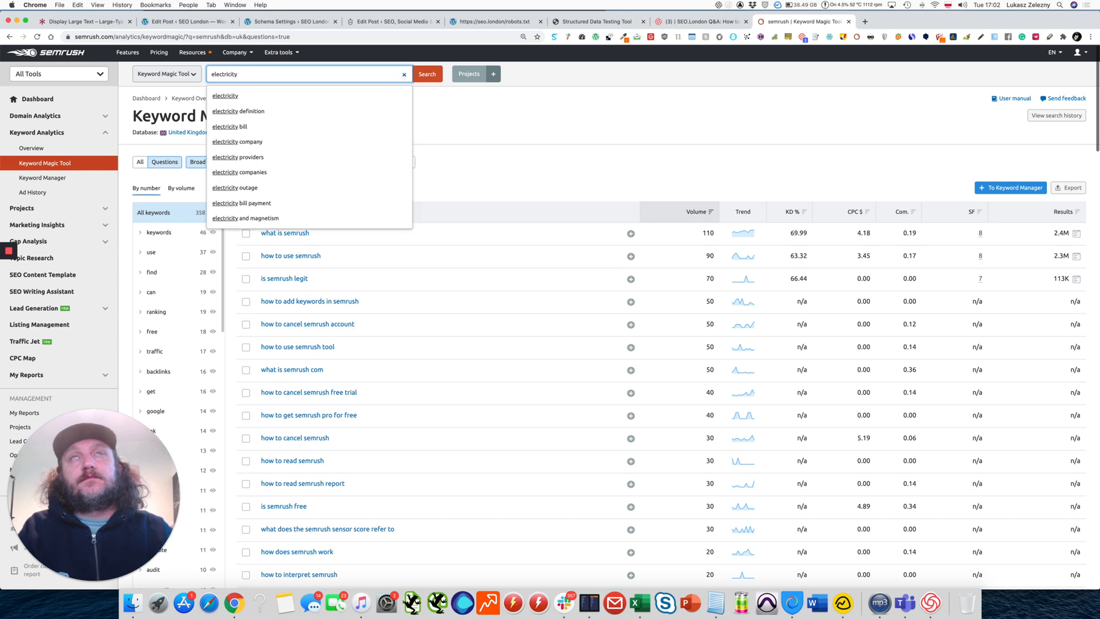
{"action": "left_click", "coordinate": [229, 95]}
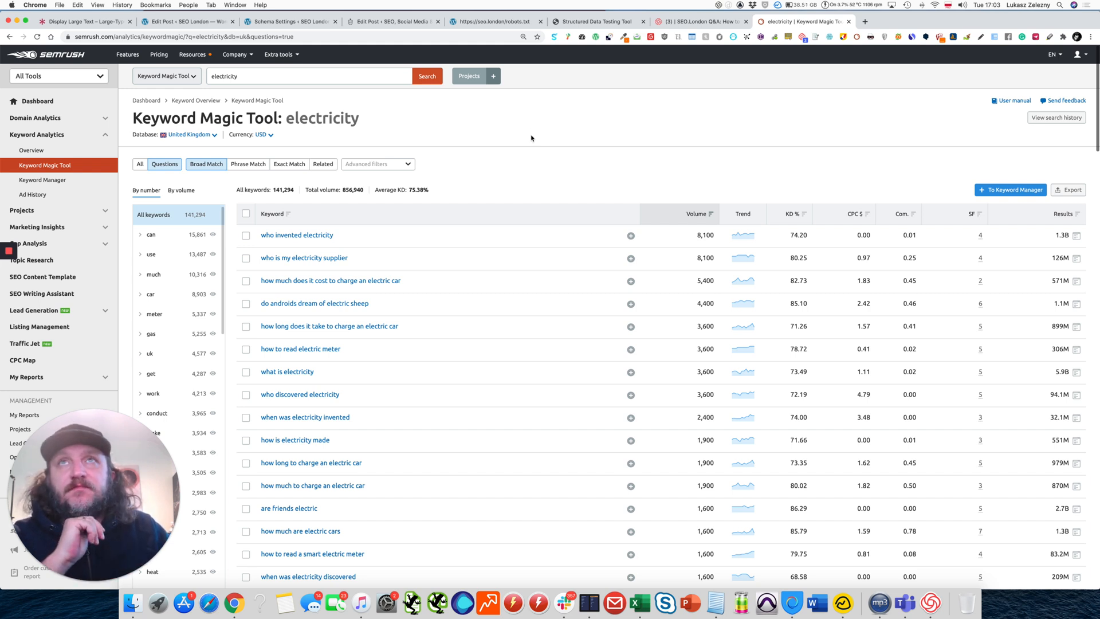
Show all electricity keywords instead of only questions, and set the currency to GBP.
{"action": "left_click", "coordinate": [140, 164]}
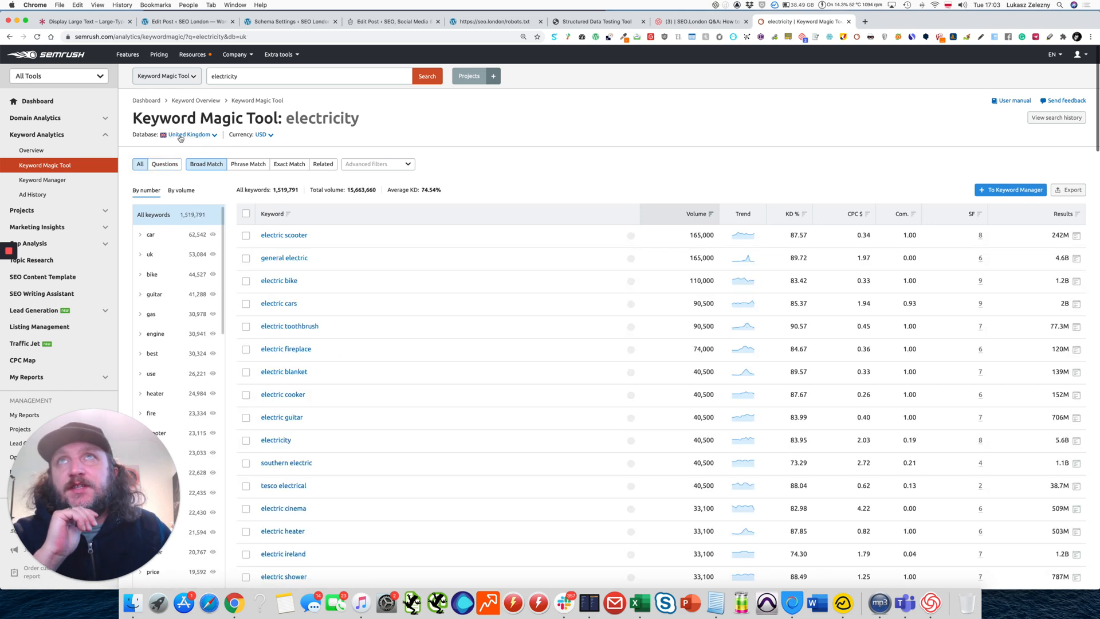
{"action": "left_click", "coordinate": [262, 135]}
{"action": "left_click", "coordinate": [268, 161]}
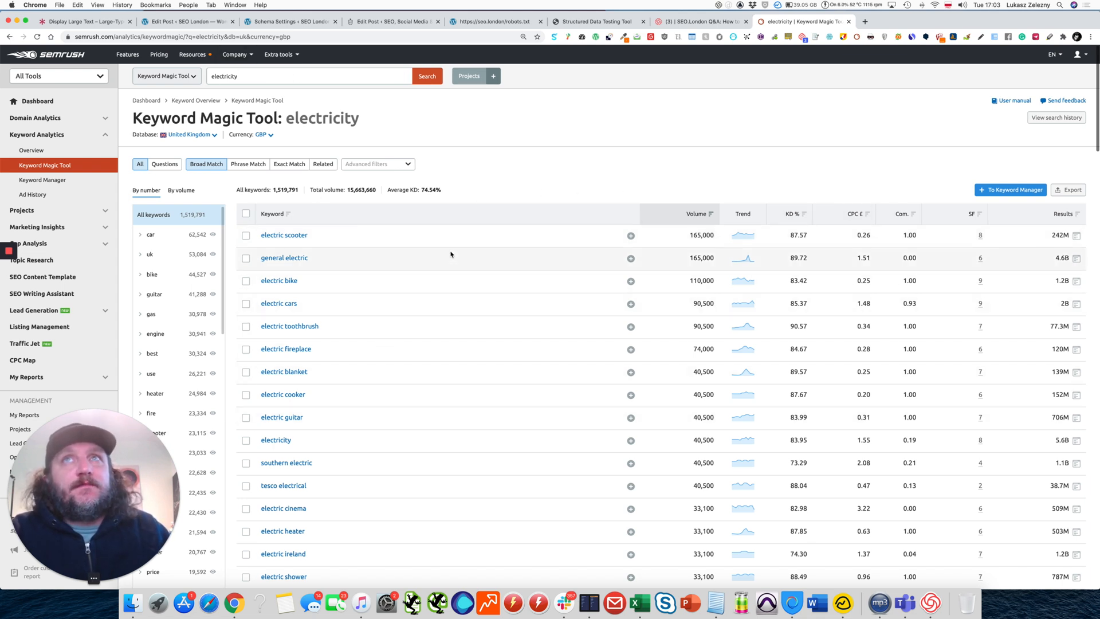
Filter the electricity keywords to include "supplier" as a broad match.
{"action": "left_click", "coordinate": [363, 165]}
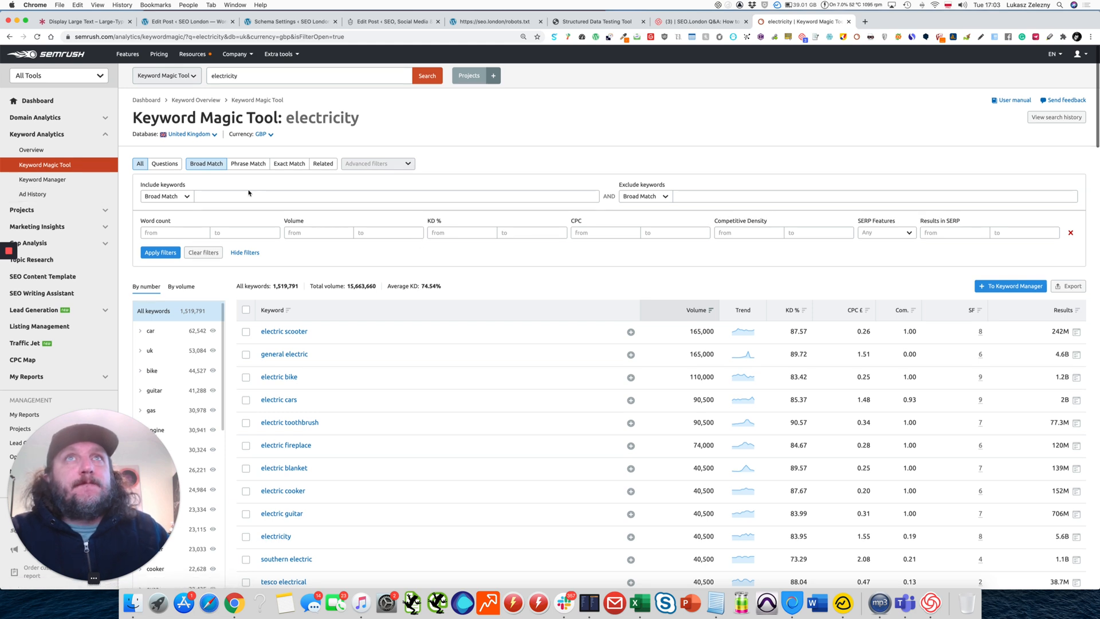
{"action": "left_click", "coordinate": [230, 198]}
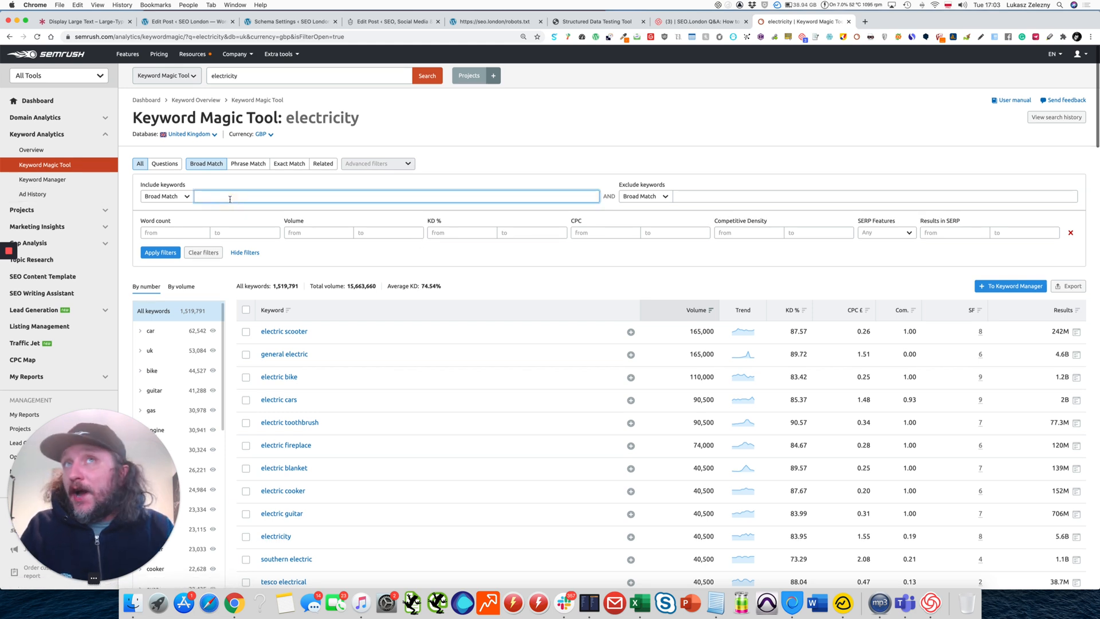
{"action": "type", "text": "supplier"}
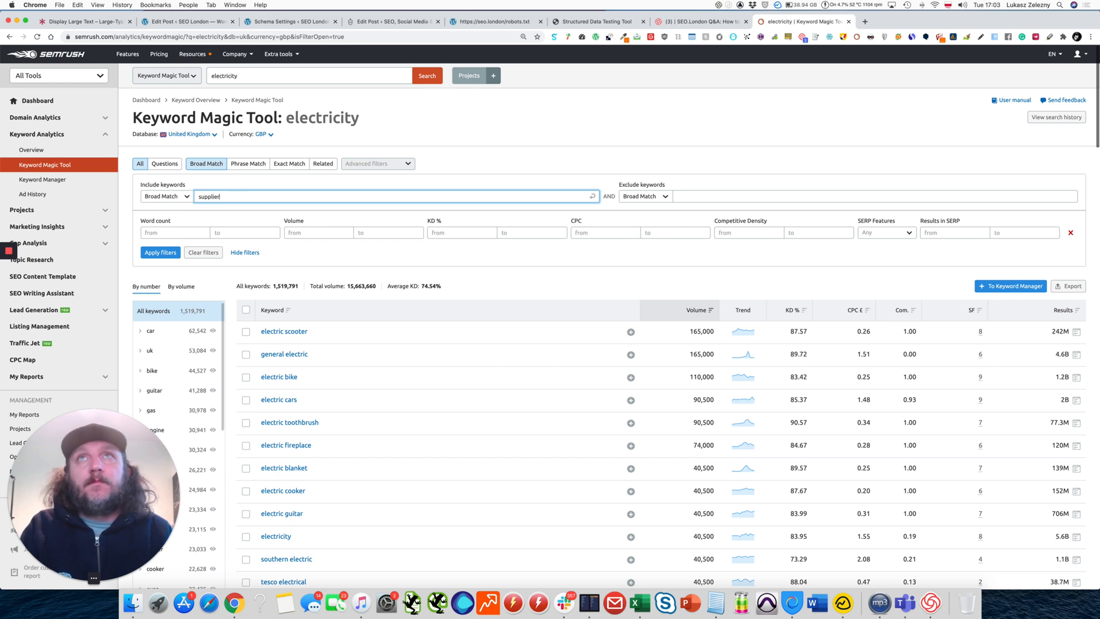
{"action": "key", "text": "Return"}
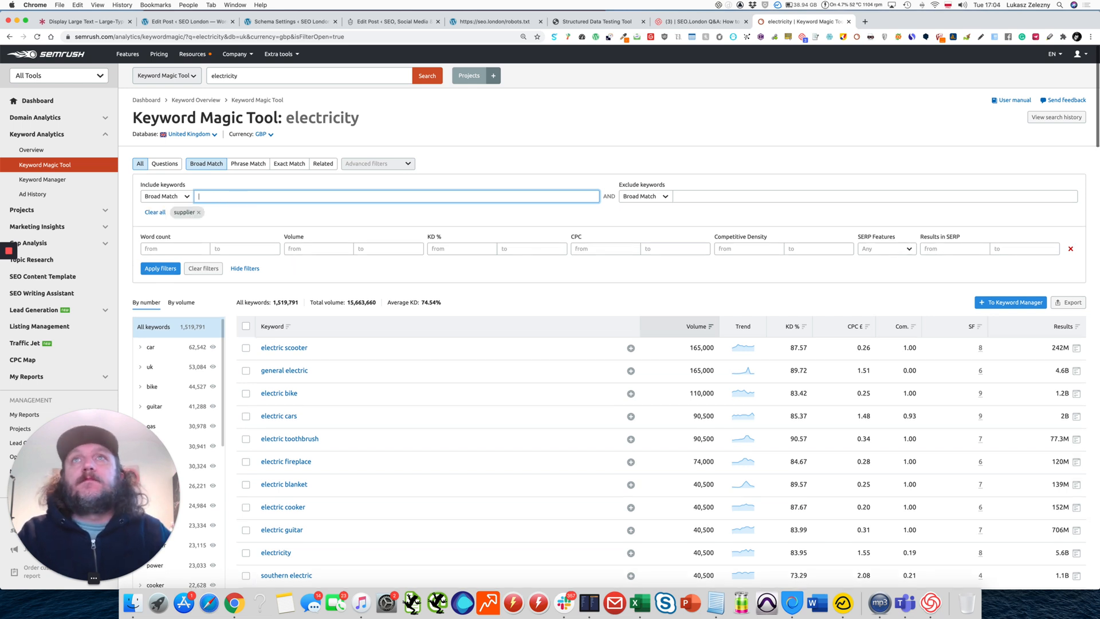
{"action": "left_click", "coordinate": [160, 268]}
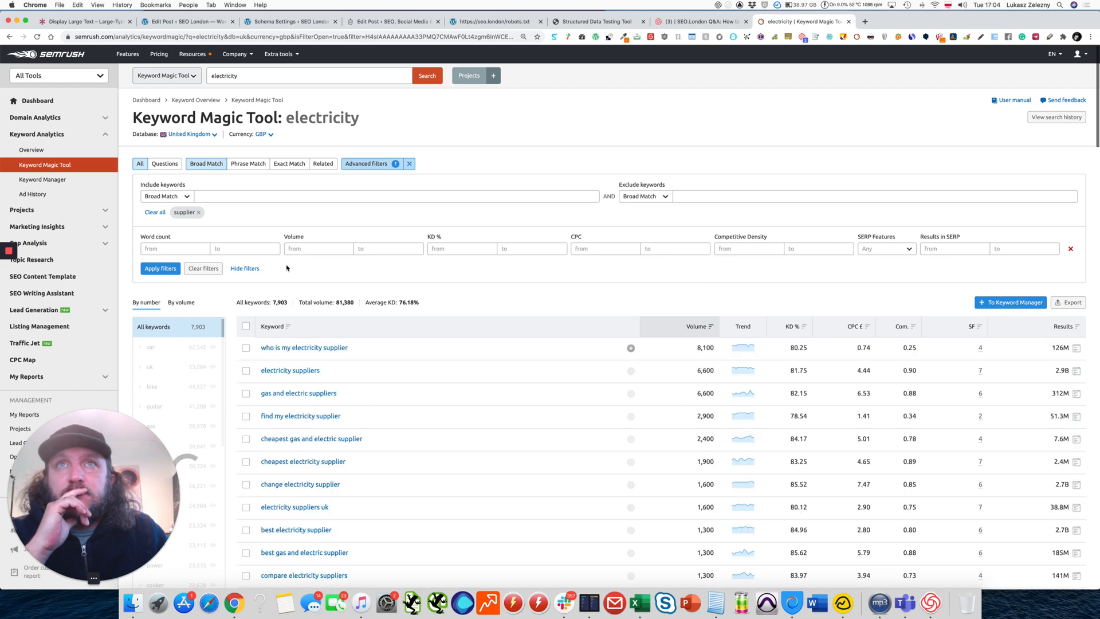
Restrict the supplier-filtered keyword list to questions and view the results.
{"action": "scroll", "coordinate": [372, 269], "scroll_direction": "down", "scroll_amount": 2}
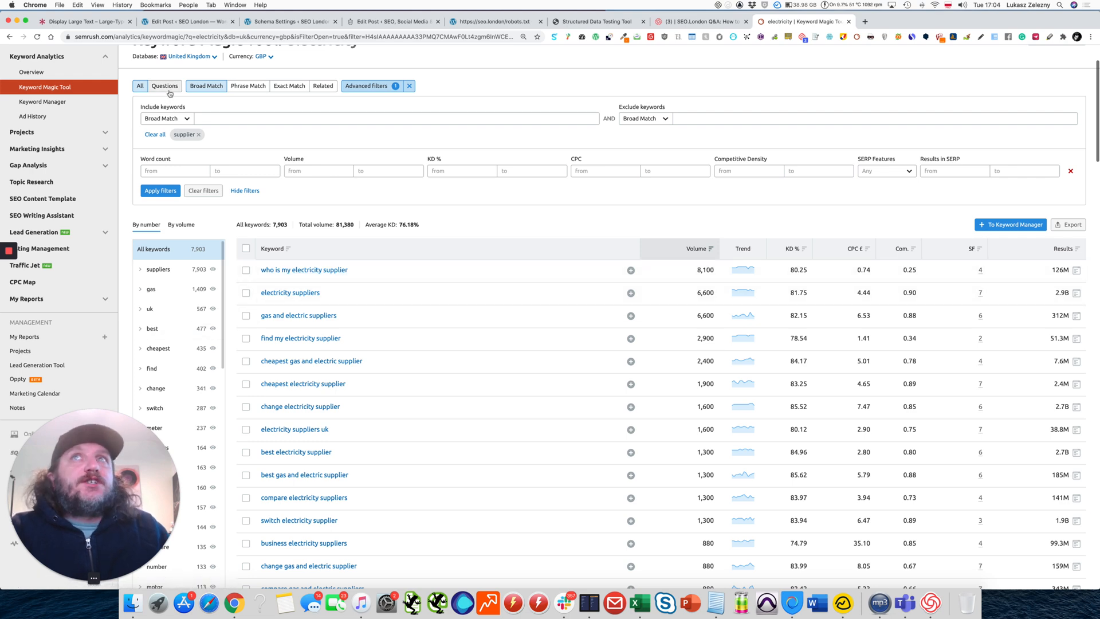
{"action": "scroll", "coordinate": [260, 180], "scroll_direction": "up", "scroll_amount": 3}
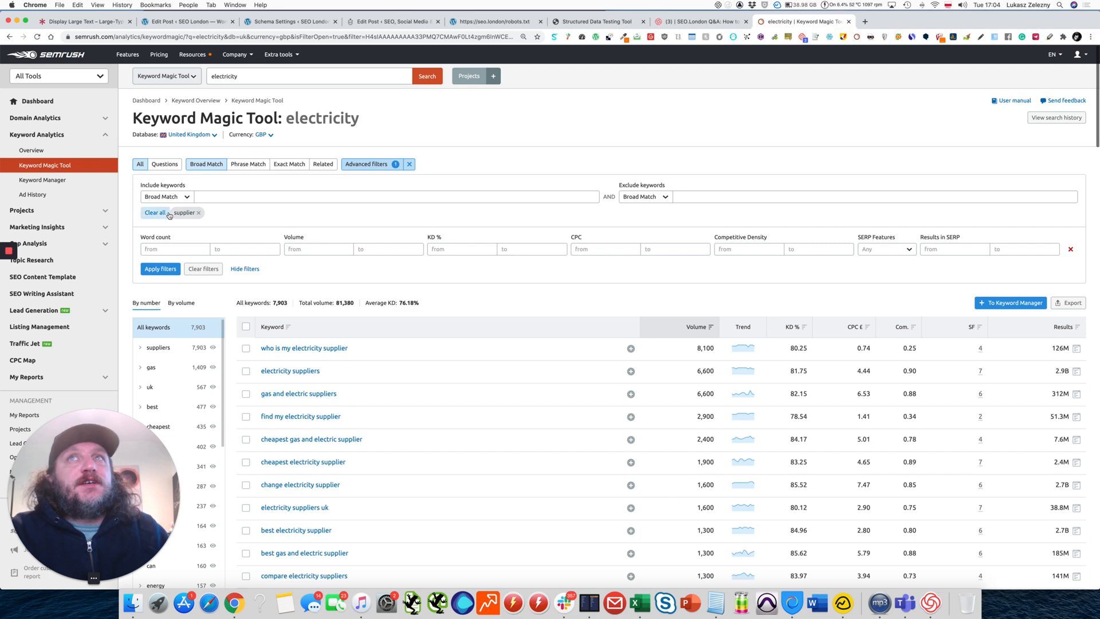
{"action": "left_click", "coordinate": [164, 166]}
{"action": "scroll", "coordinate": [315, 249], "scroll_direction": "down", "scroll_amount": 1}
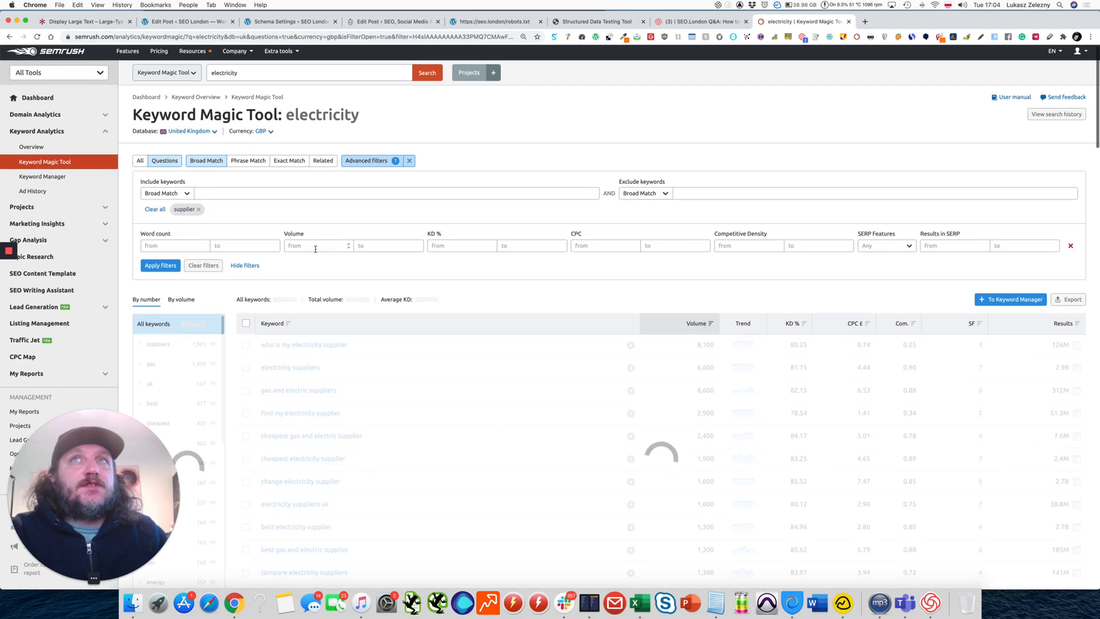
{"action": "scroll", "coordinate": [318, 259], "scroll_direction": "up", "scroll_amount": 1}
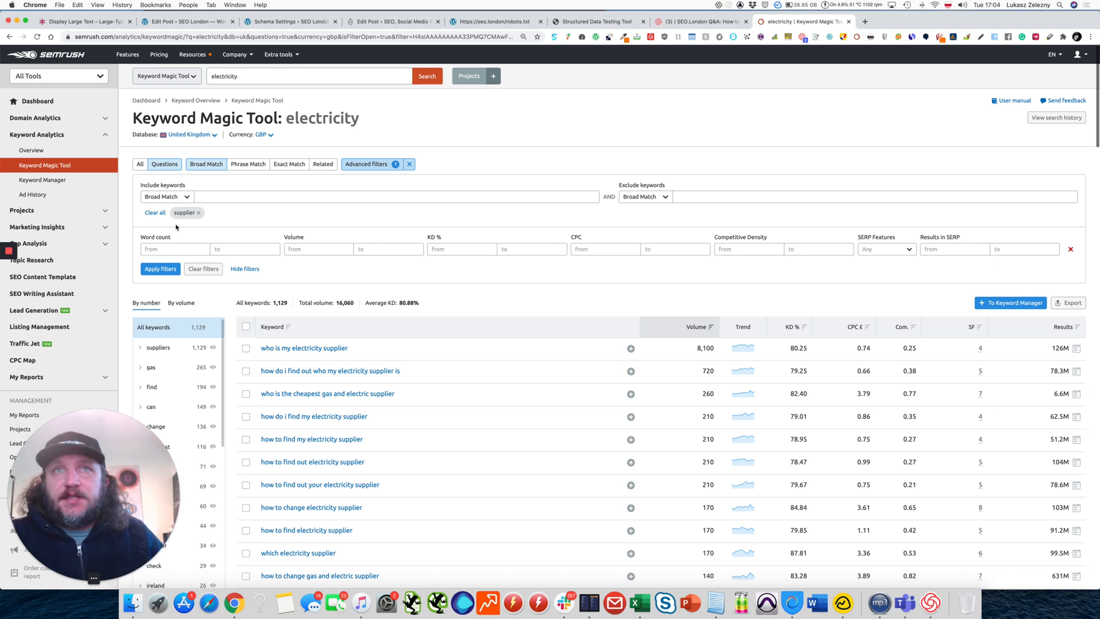
Replace the broad-match "supplier" include filter with an exact-match "supplier" and apply it.
{"action": "left_click", "coordinate": [204, 195]}
{"action": "type", "text": "supplier"}
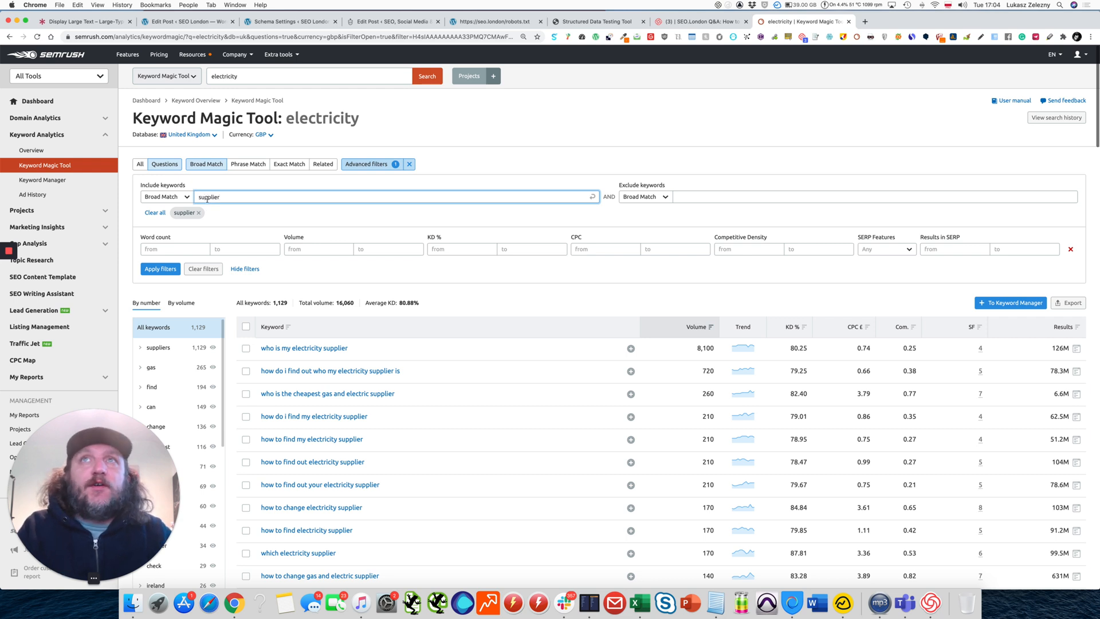
{"action": "left_click", "coordinate": [163, 196]}
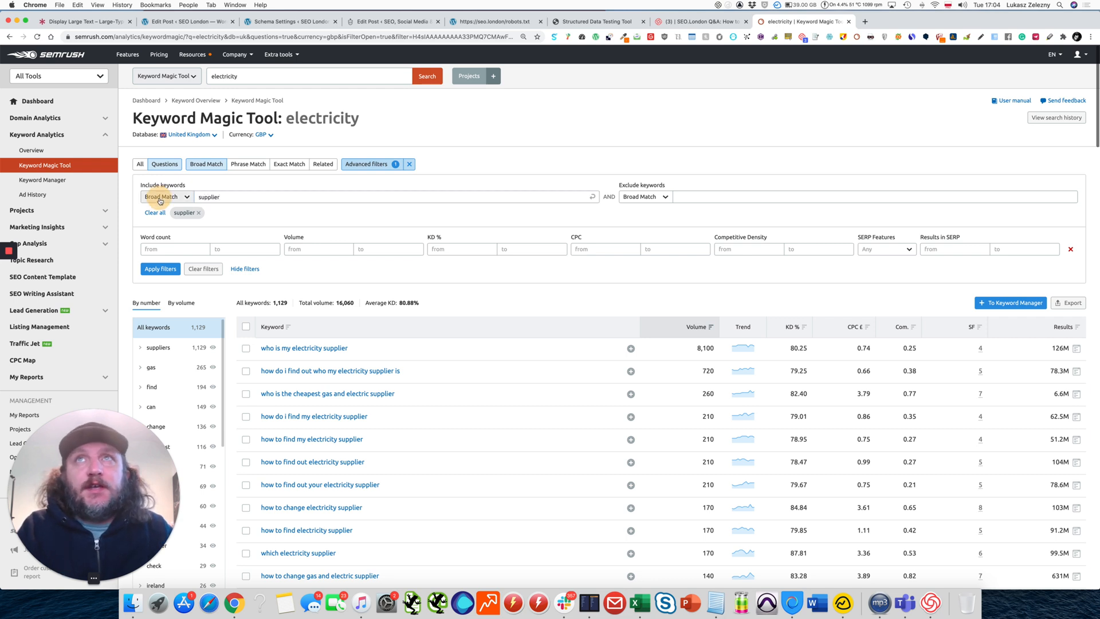
{"action": "left_click", "coordinate": [162, 225]}
{"action": "left_click", "coordinate": [236, 195]}
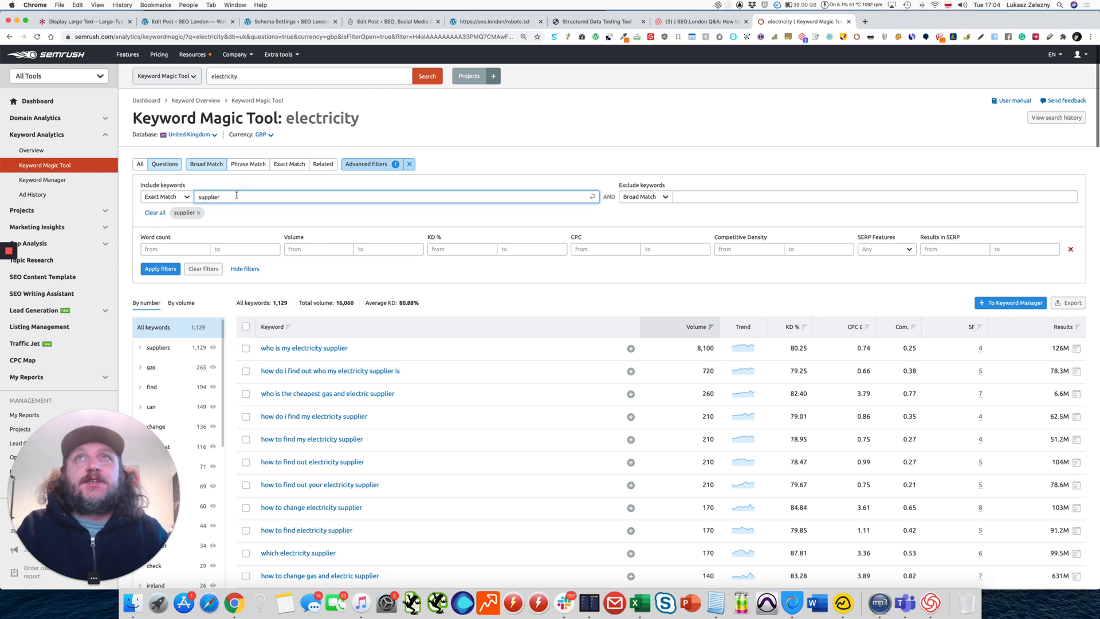
{"action": "key", "text": "Return"}
{"action": "left_click", "coordinate": [199, 213]}
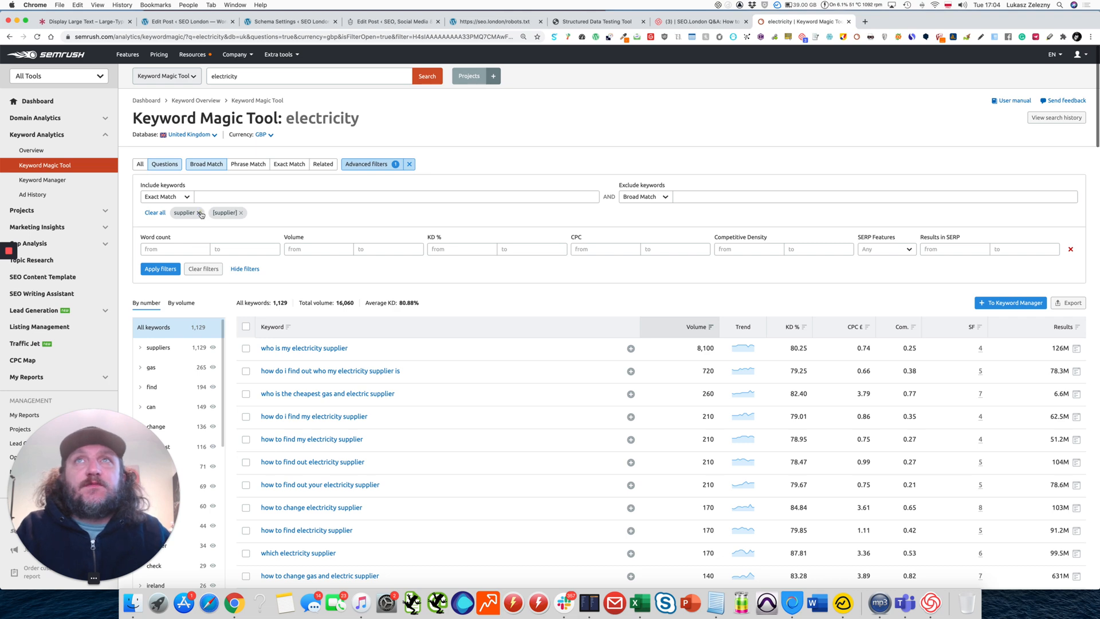
{"action": "left_click", "coordinate": [161, 269]}
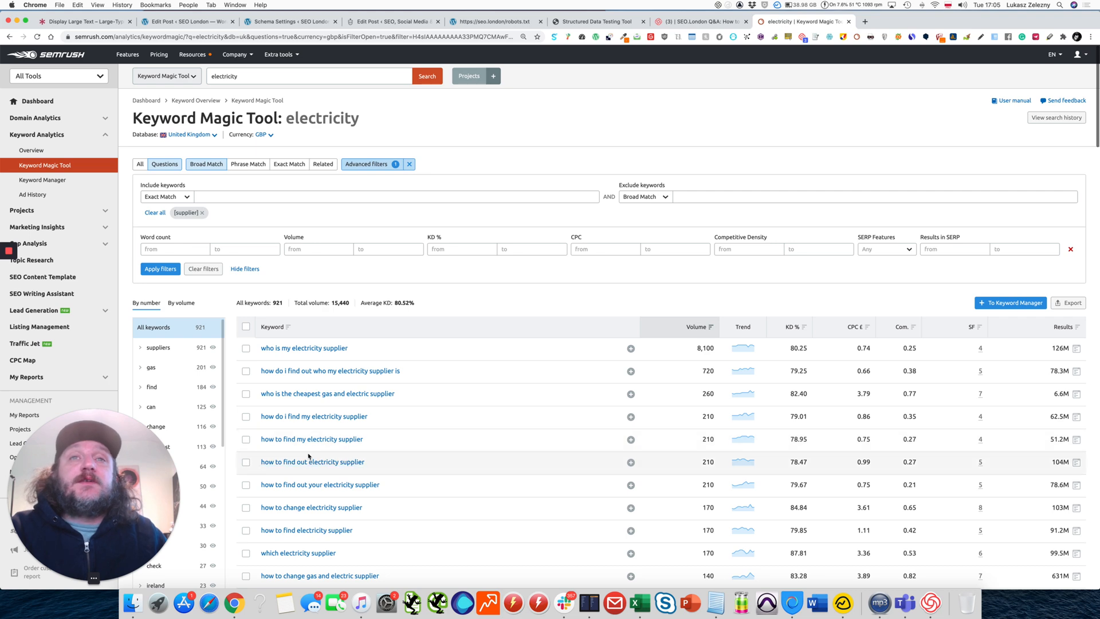
Exclude keywords containing "my" and "find" as broad matches, and apply the filters.
{"action": "scroll", "coordinate": [310, 458], "scroll_direction": "down", "scroll_amount": 2}
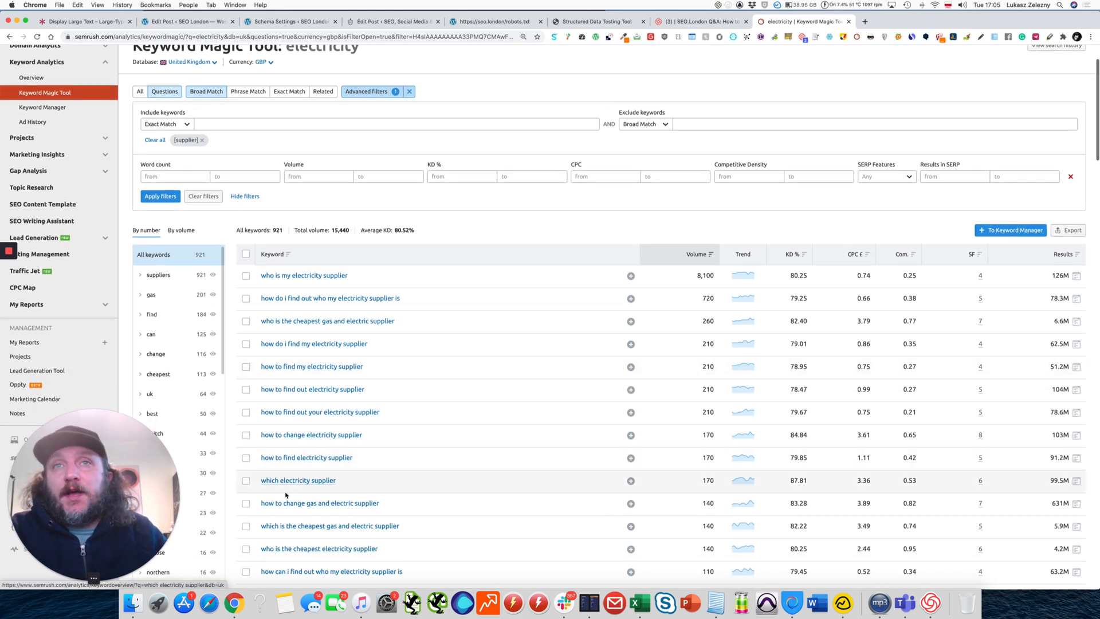
{"action": "scroll", "coordinate": [346, 350], "scroll_direction": "up", "scroll_amount": 2}
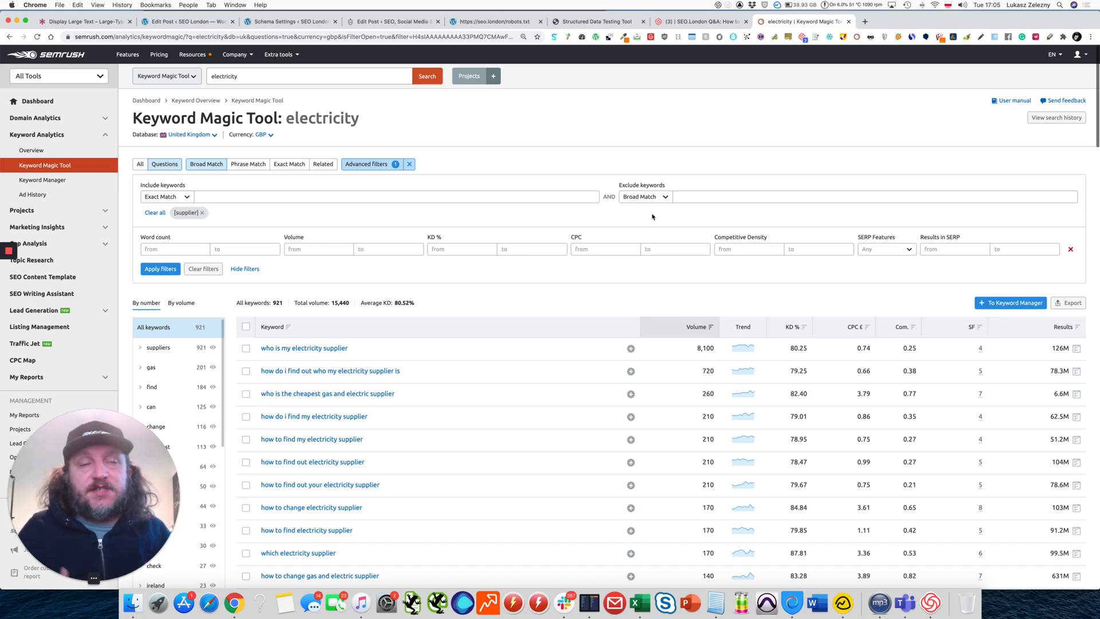
{"action": "left_click", "coordinate": [686, 197]}
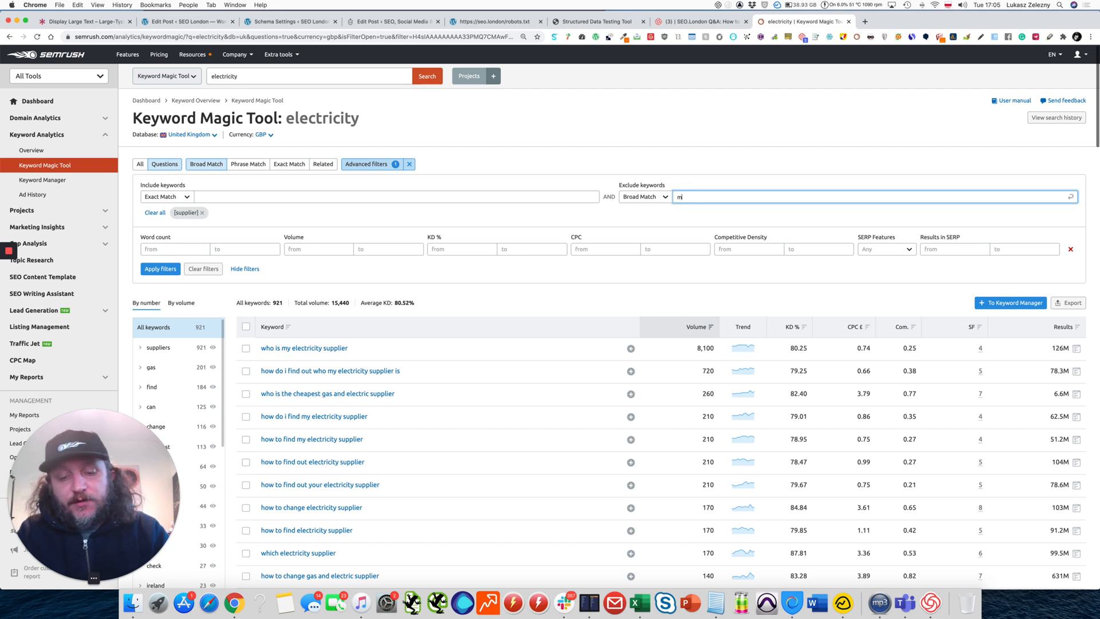
{"action": "type", "text": "my"}
{"action": "key", "text": "Return"}
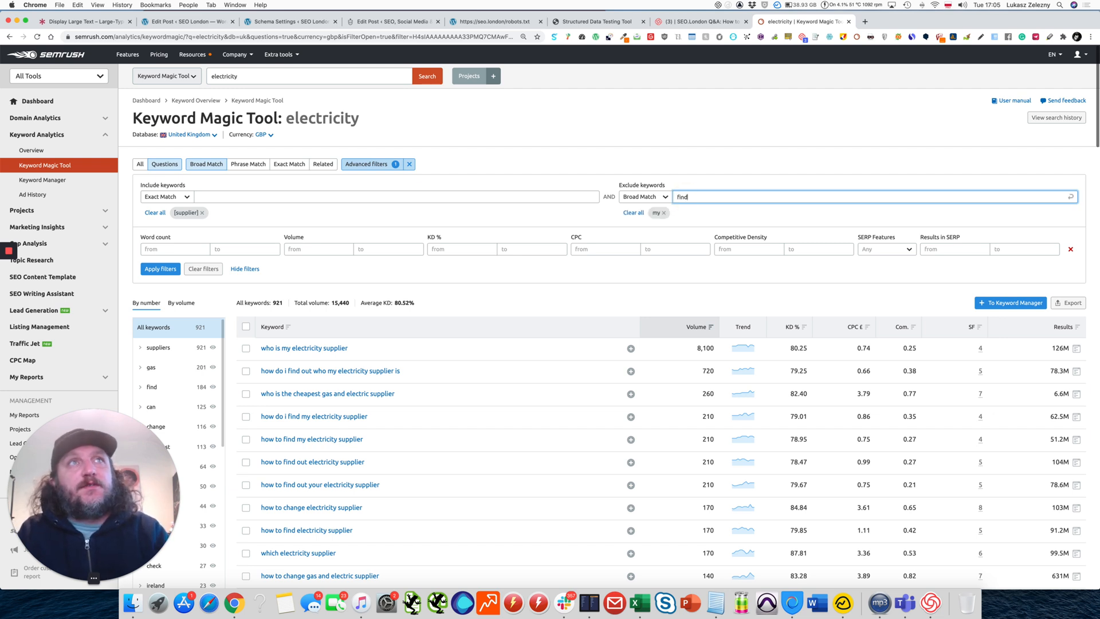
{"action": "key", "text": "Return"}
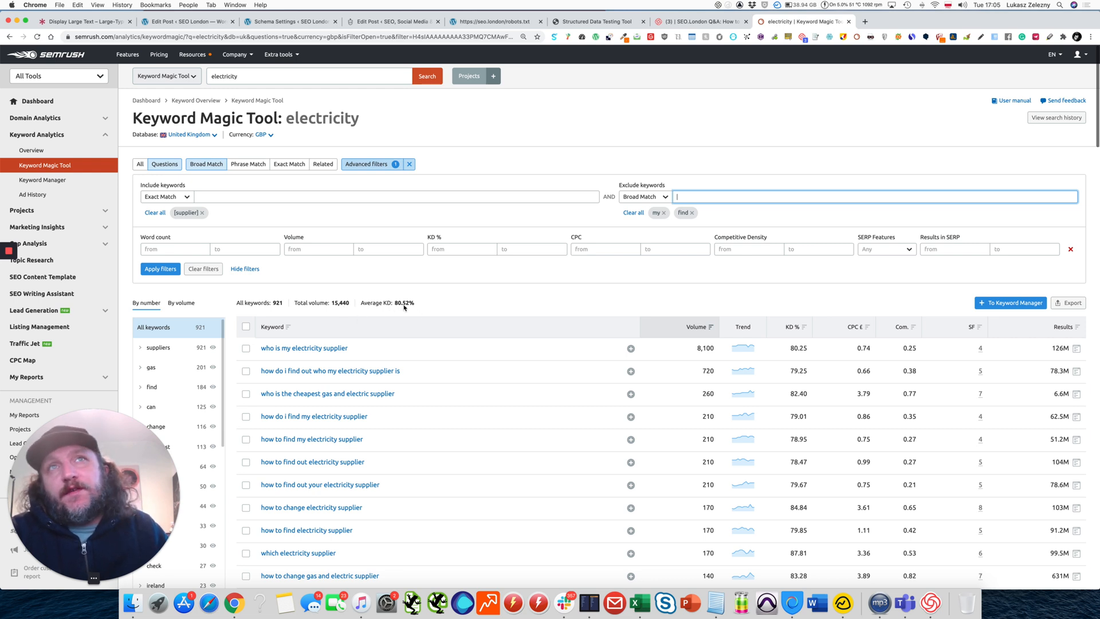
{"action": "left_click", "coordinate": [160, 269]}
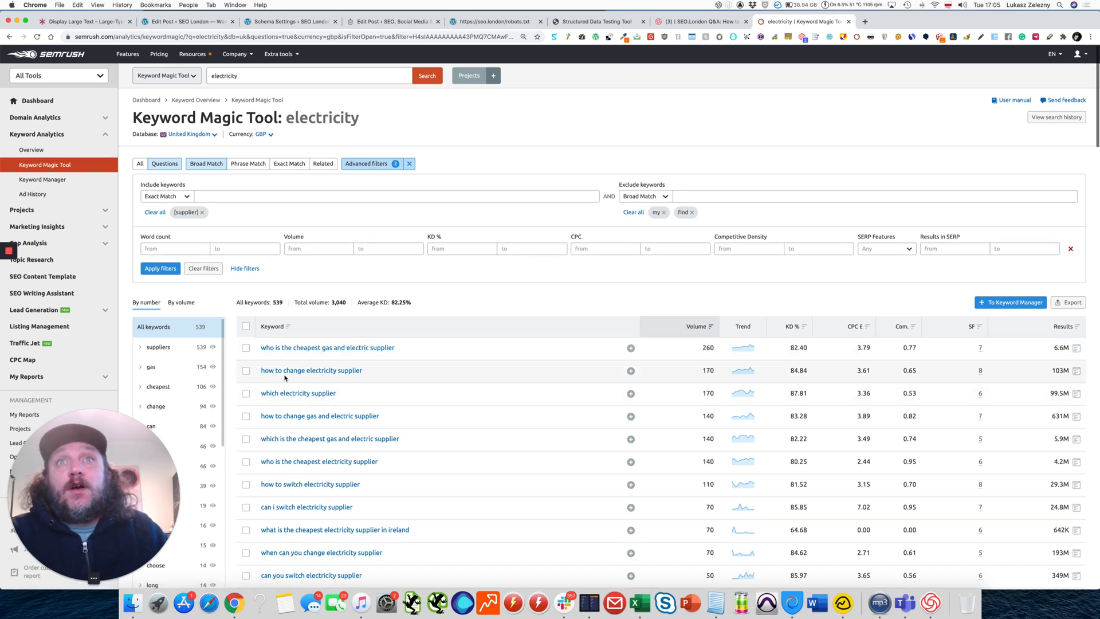
Order the keyword groups of the filtered supplier questions by search volume.
{"action": "scroll", "coordinate": [292, 414], "scroll_direction": "down", "scroll_amount": 1}
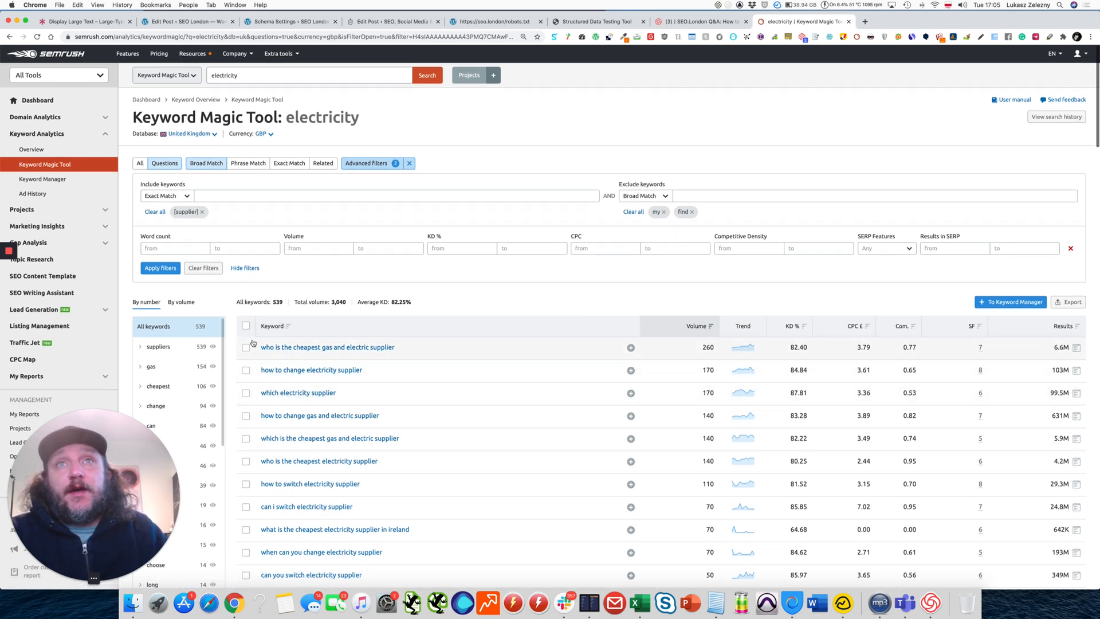
{"action": "left_click", "coordinate": [246, 193]}
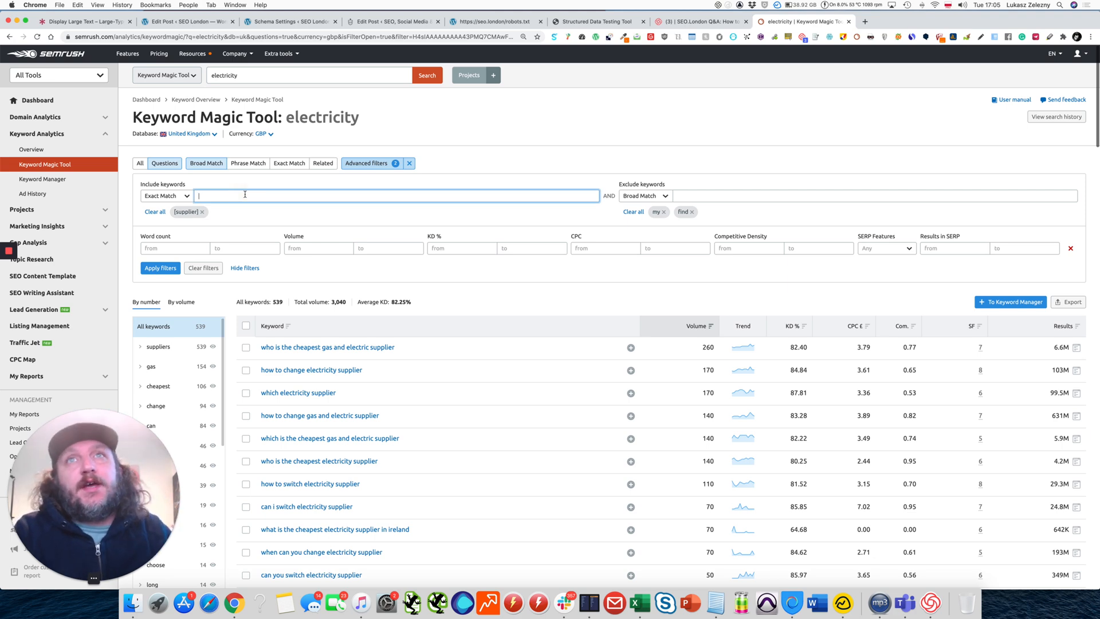
{"action": "scroll", "coordinate": [267, 227], "scroll_direction": "down", "scroll_amount": 2}
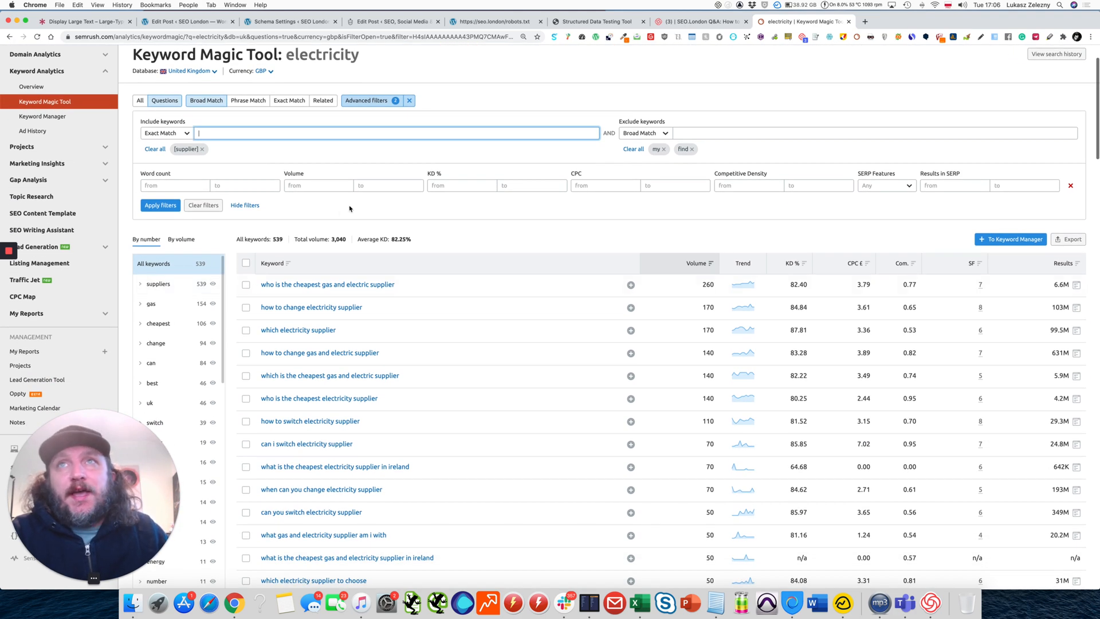
{"action": "scroll", "coordinate": [349, 209], "scroll_direction": "down", "scroll_amount": 2}
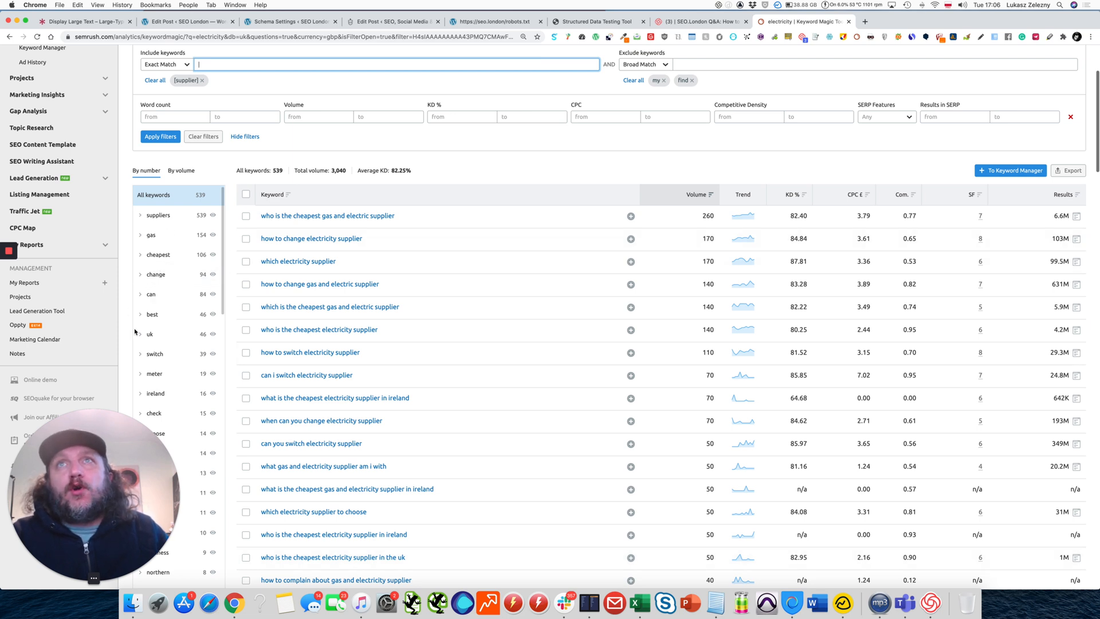
{"action": "left_click", "coordinate": [189, 172]}
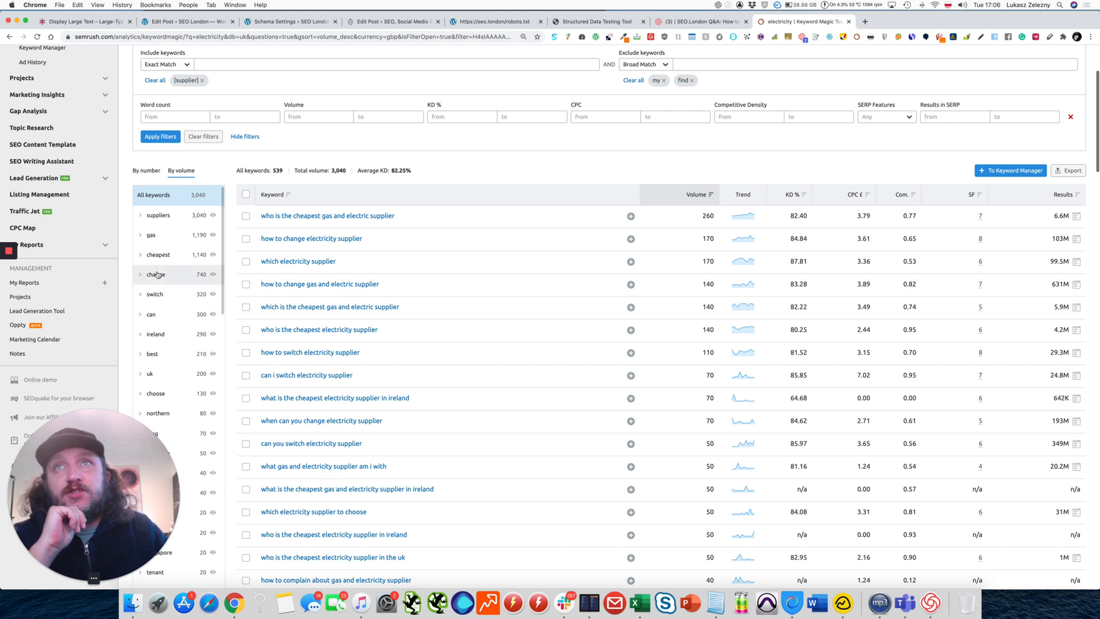
Add "cheapest" as another exact-match include keyword alongside "supplier" and apply the filters.
{"action": "left_click", "coordinate": [225, 61]}
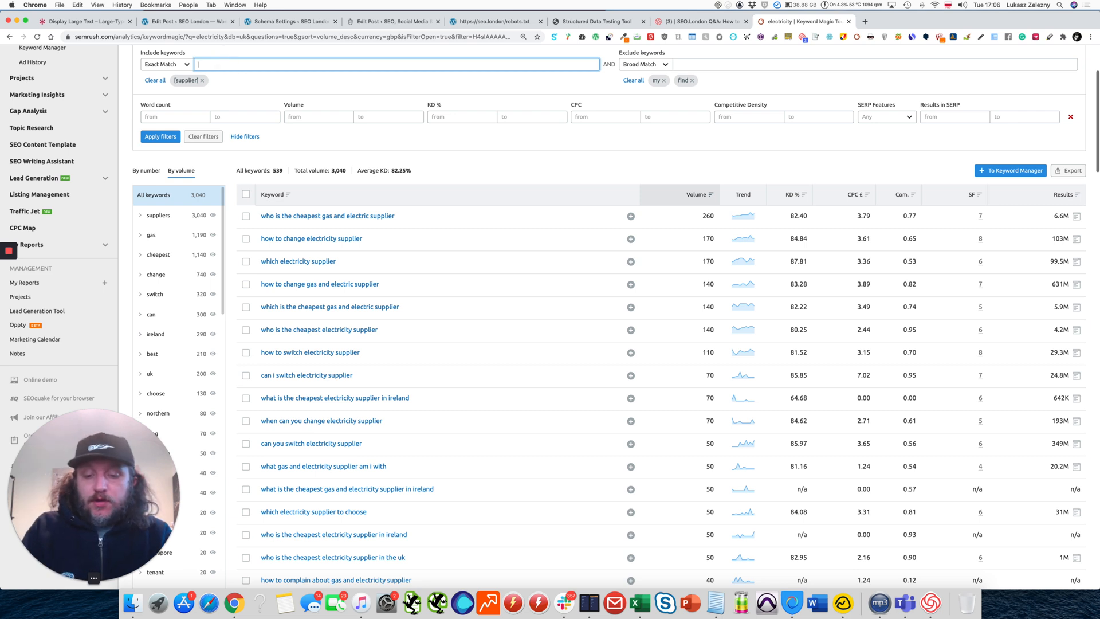
{"action": "type", "text": "cheapest"}
{"action": "key", "text": "Return"}
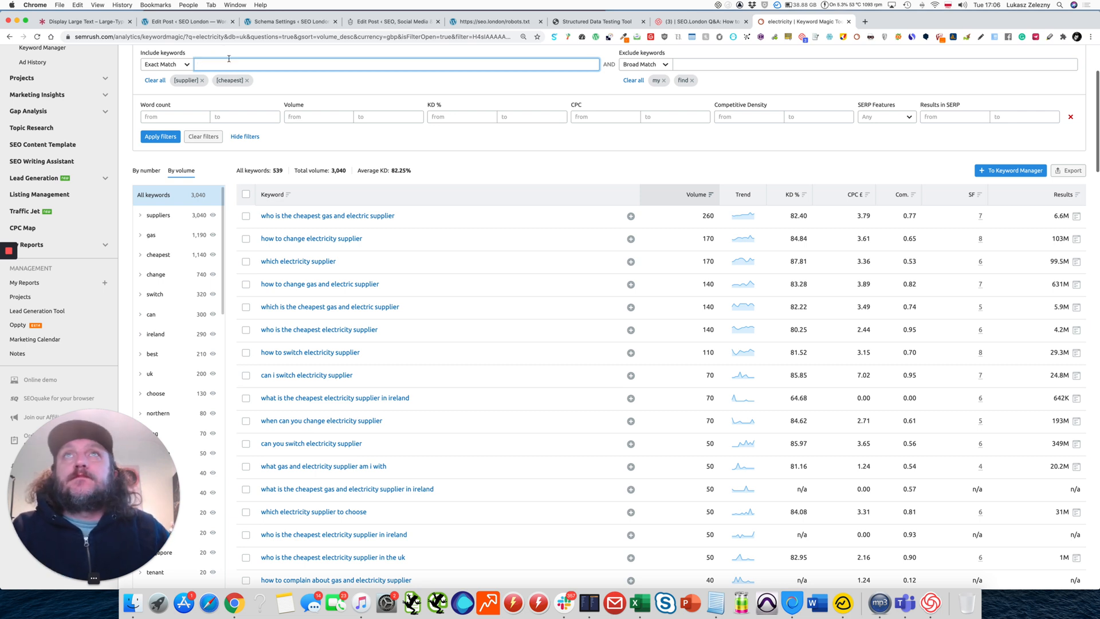
{"action": "left_click", "coordinate": [158, 136]}
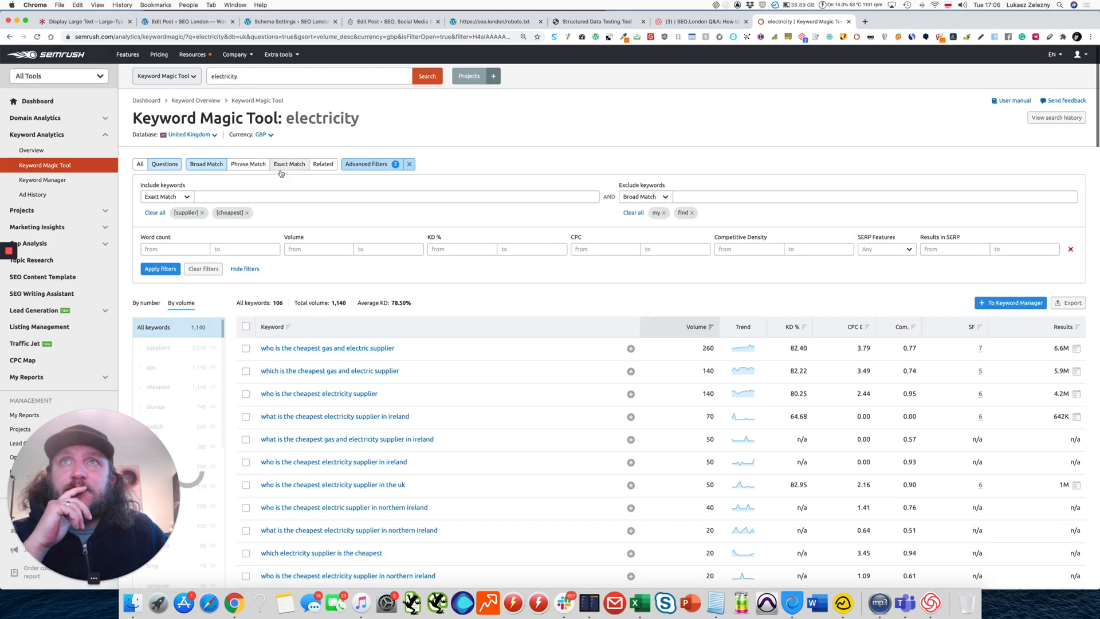
Select the first eleven questions in the keyword list, down to "who is the cheapest electricity supplier in northern ireland".
{"action": "scroll", "coordinate": [322, 248], "scroll_direction": "down", "scroll_amount": 2}
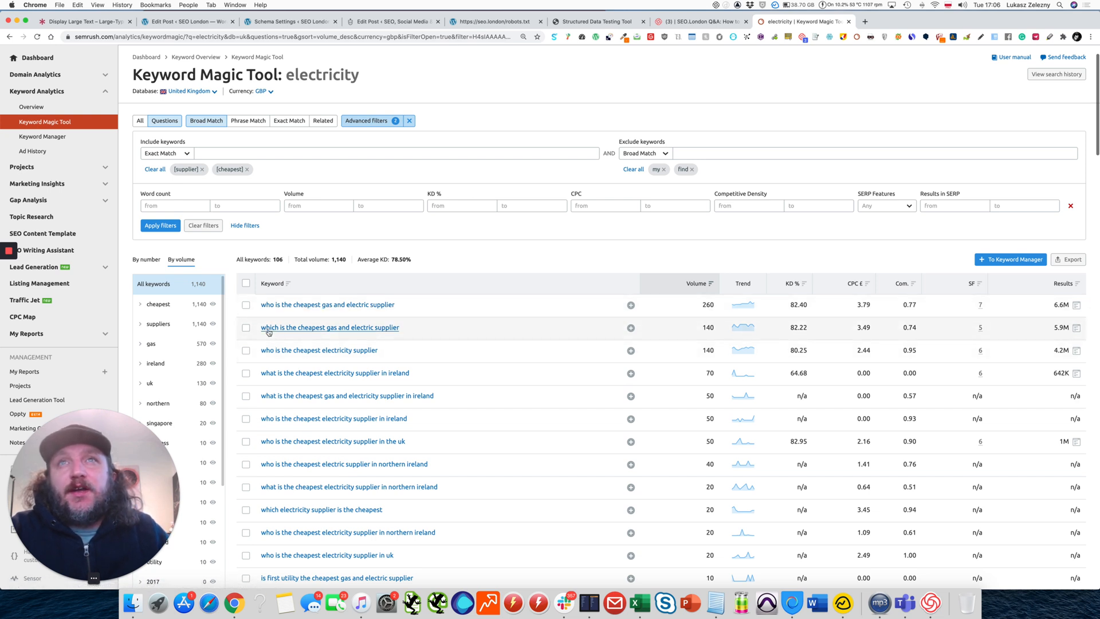
{"action": "left_click", "coordinate": [246, 305]}
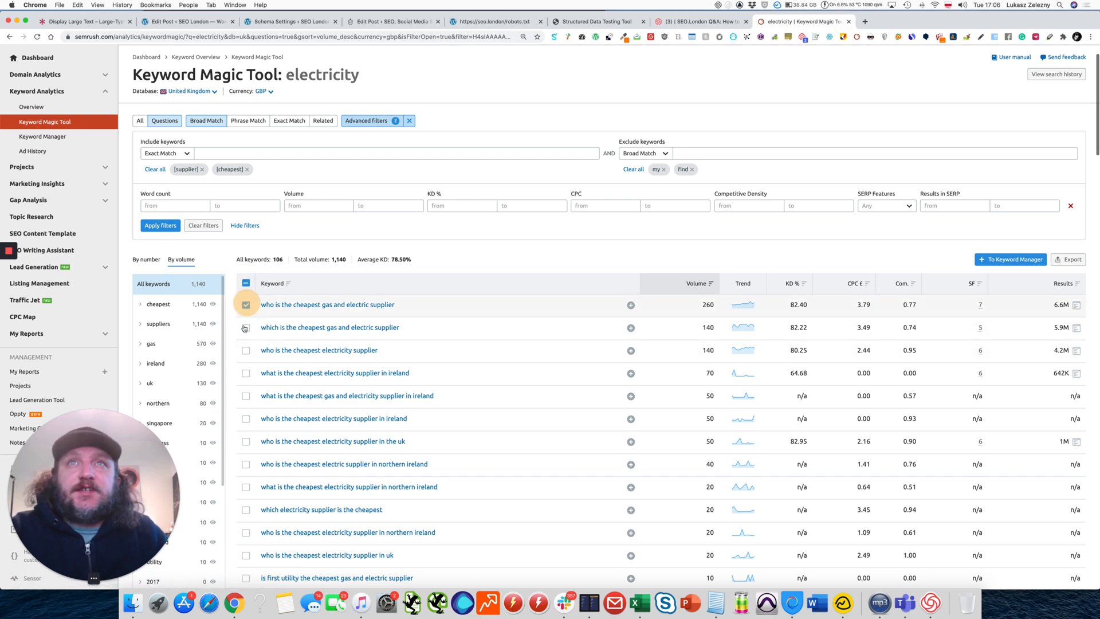
{"action": "left_click", "coordinate": [246, 327]}
{"action": "left_click", "coordinate": [246, 350]}
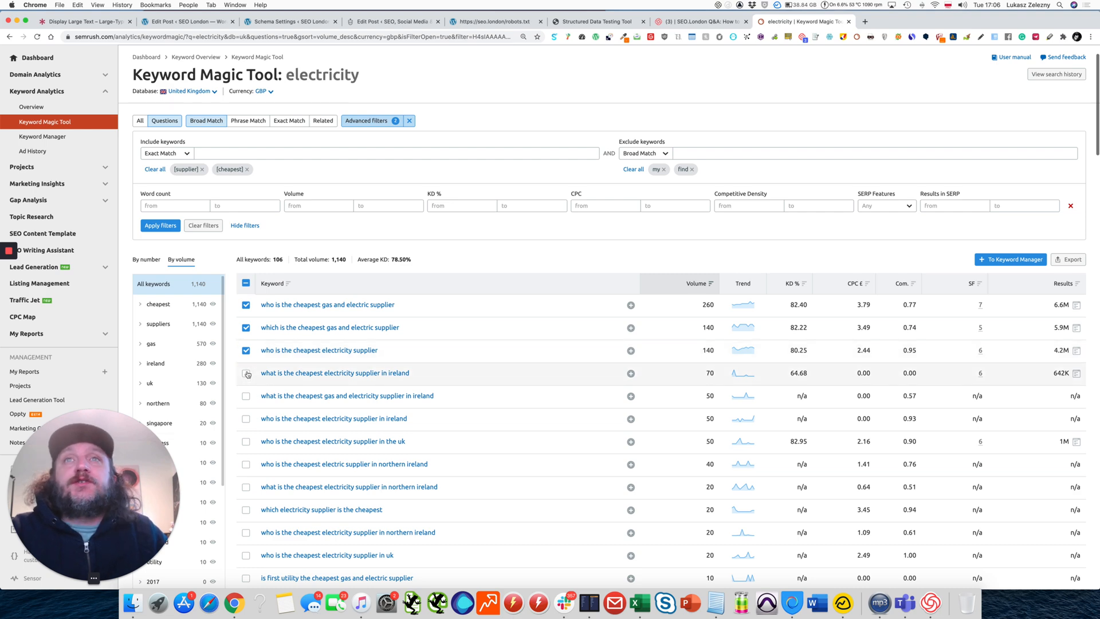
{"action": "left_click", "coordinate": [245, 373]}
{"action": "left_click", "coordinate": [246, 395]}
{"action": "scroll", "coordinate": [235, 407], "scroll_direction": "down", "scroll_amount": 3}
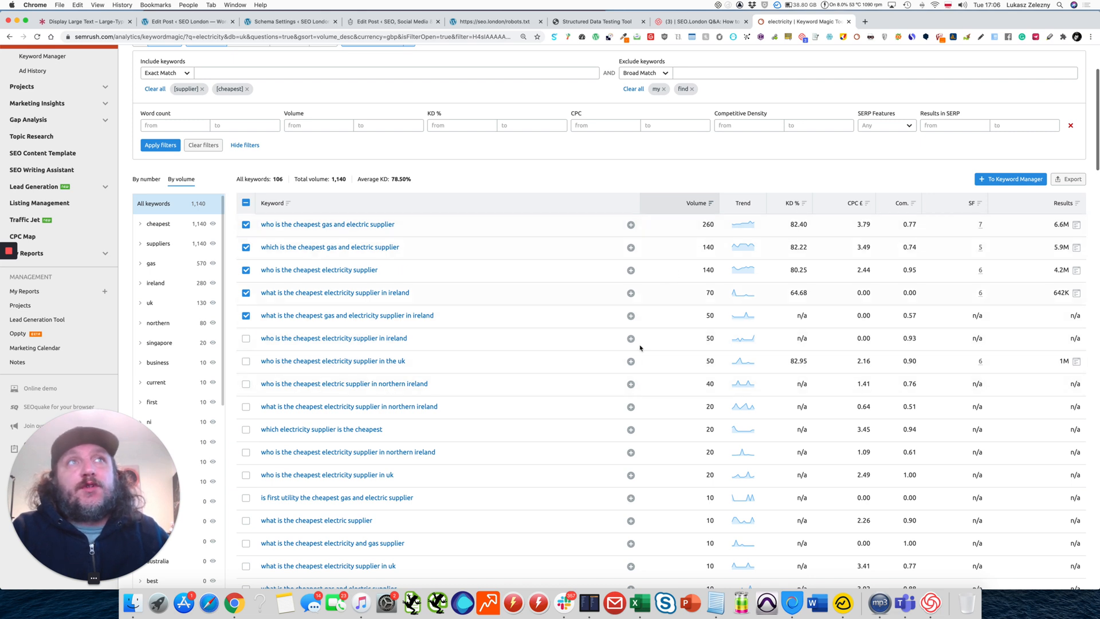
{"action": "left_click", "coordinate": [246, 338]}
{"action": "left_click", "coordinate": [246, 361]}
{"action": "left_click", "coordinate": [245, 384]}
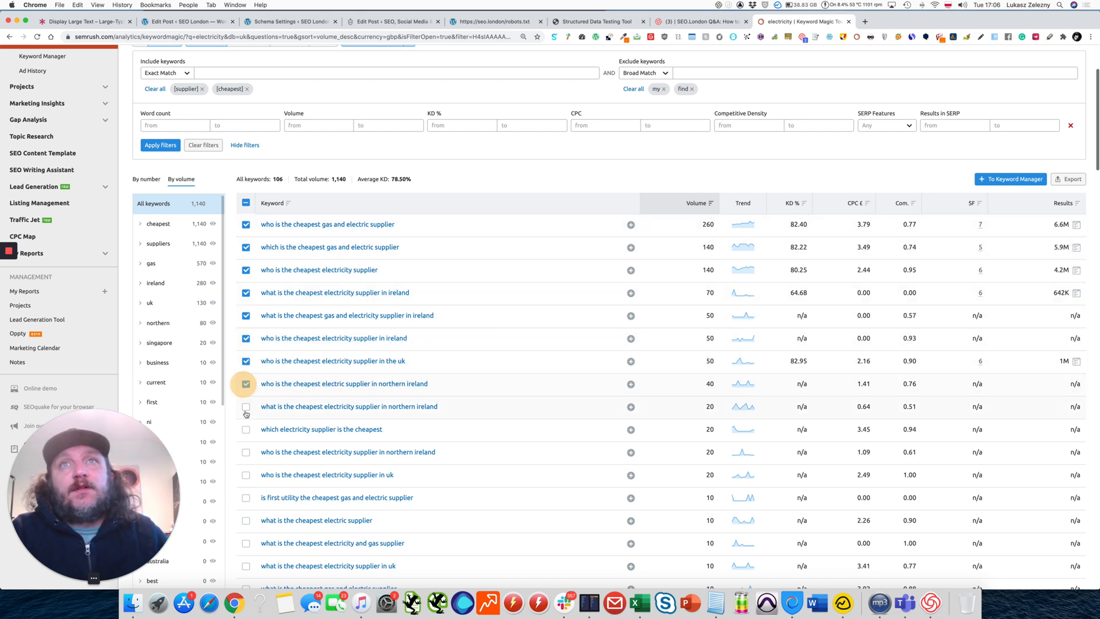
{"action": "left_click", "coordinate": [246, 406]}
{"action": "left_click", "coordinate": [245, 430]}
{"action": "left_click", "coordinate": [246, 452]}
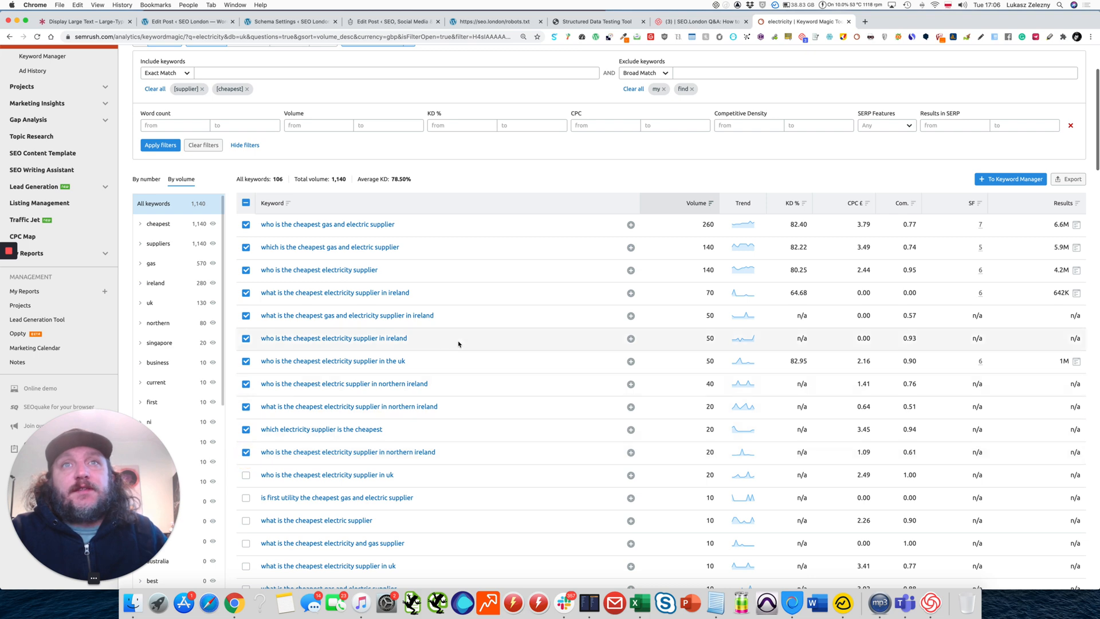
Clear the selection of all keywords in the list.
{"action": "scroll", "coordinate": [460, 343], "scroll_direction": "up", "scroll_amount": 3}
{"action": "scroll", "coordinate": [459, 344], "scroll_direction": "down", "scroll_amount": 2}
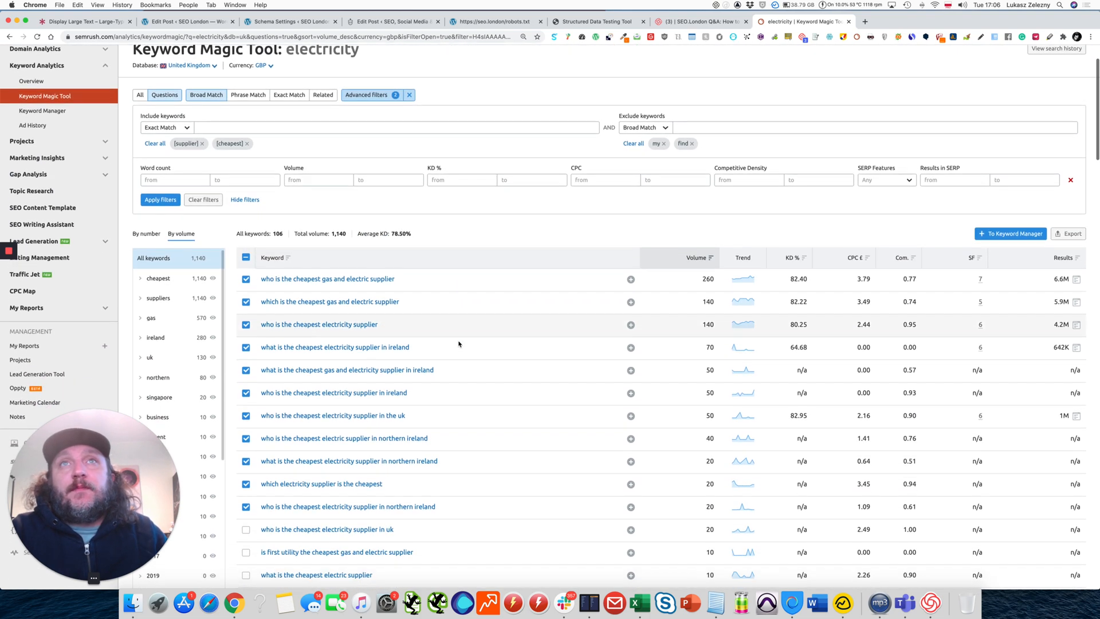
{"action": "left_click", "coordinate": [246, 257]}
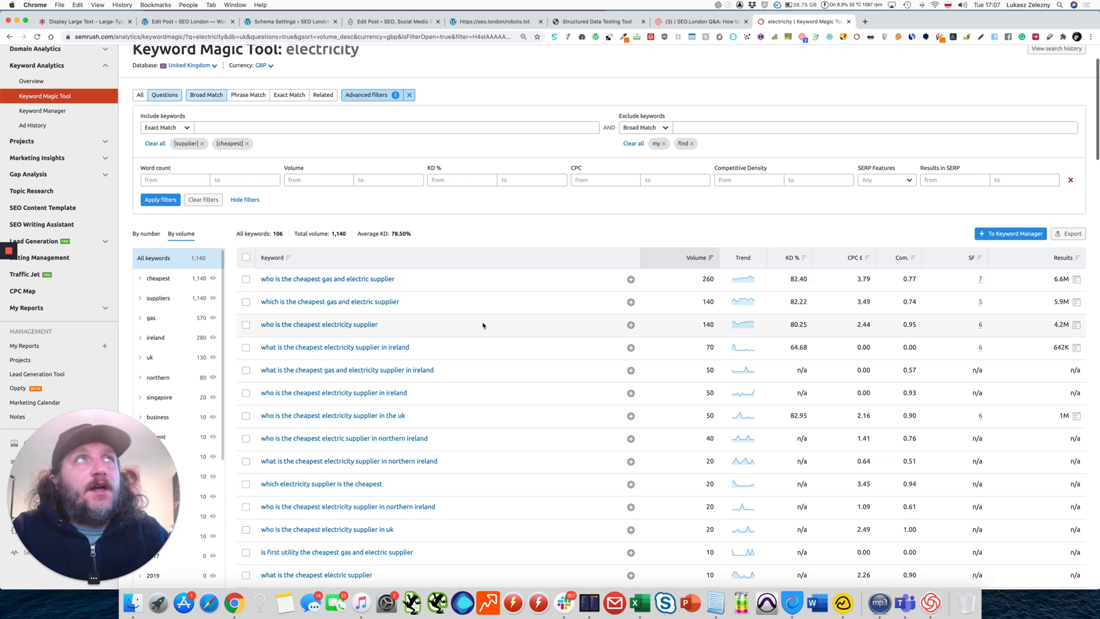
Copy the keyword "who is the cheapest gas and electric supplier" and search for it on google.co.uk in a new browser tab.
{"action": "scroll", "coordinate": [483, 325], "scroll_direction": "down", "scroll_amount": 3}
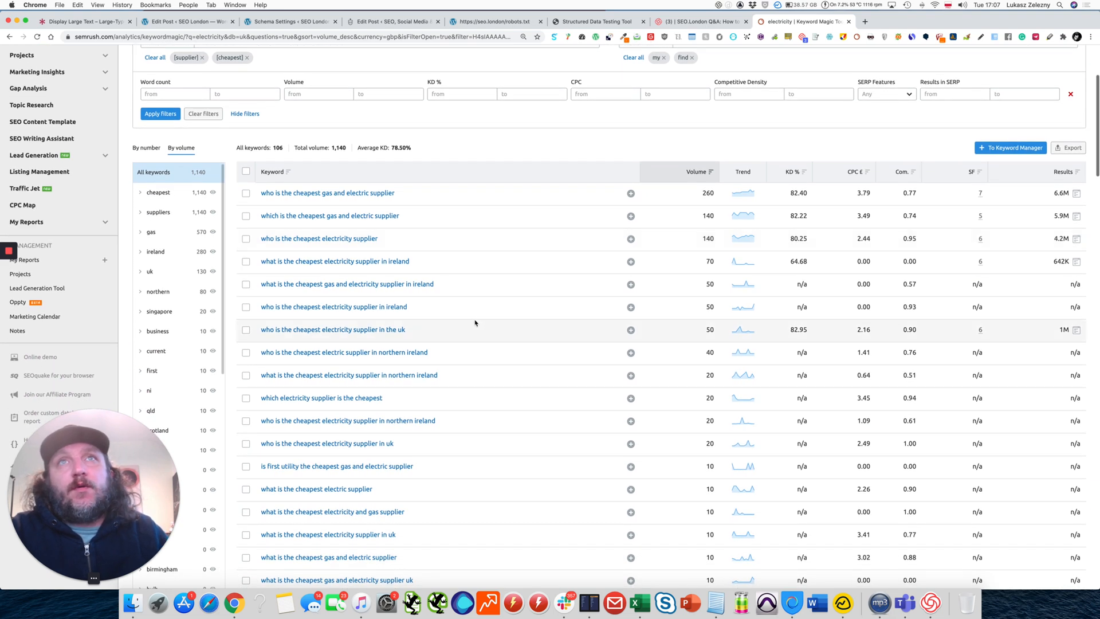
{"action": "left_click_drag", "start_coordinate": [395, 193], "coordinate": [261, 192]}
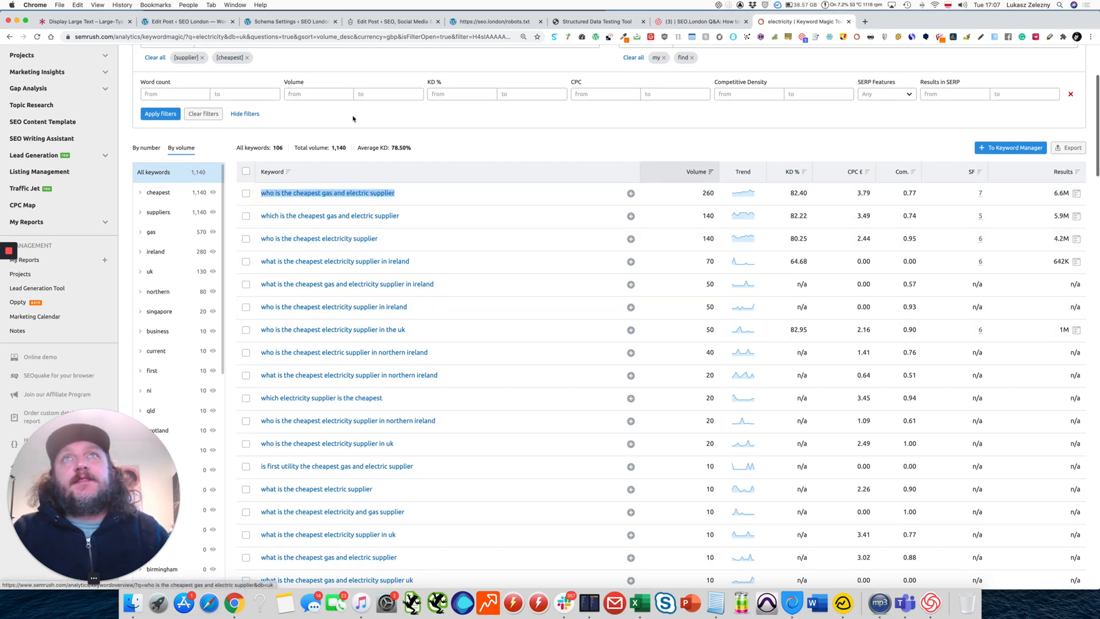
{"action": "key", "text": "super+c"}
{"action": "key", "text": "super+t"}
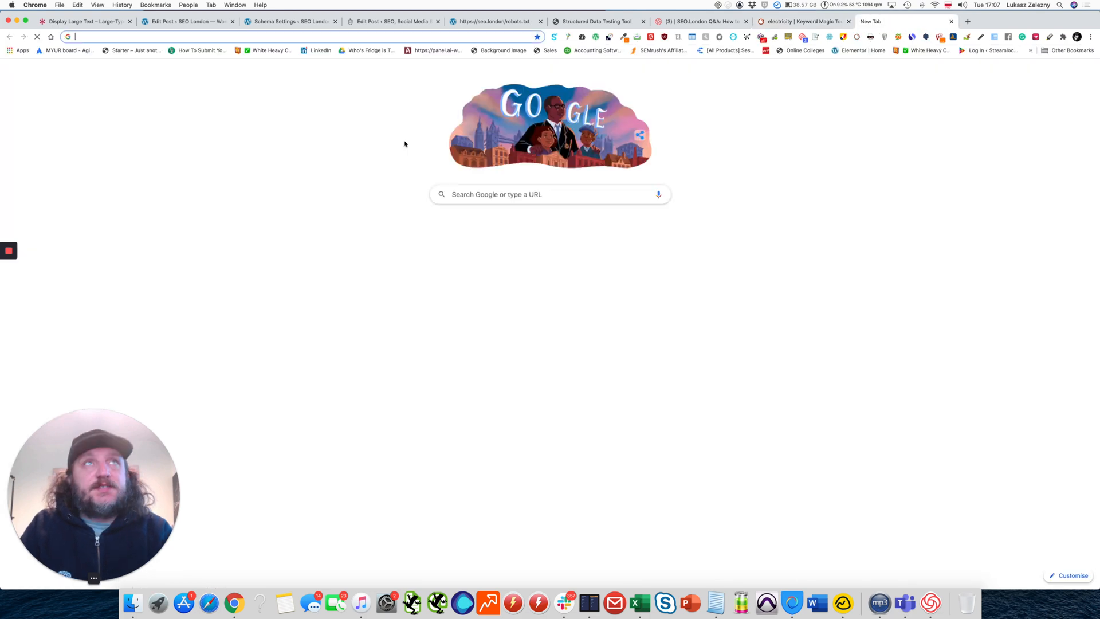
{"action": "type", "text": "google.co.uk"}
{"action": "key", "text": "Return"}
{"action": "key", "text": "super+v"}
{"action": "key", "text": "Return"}
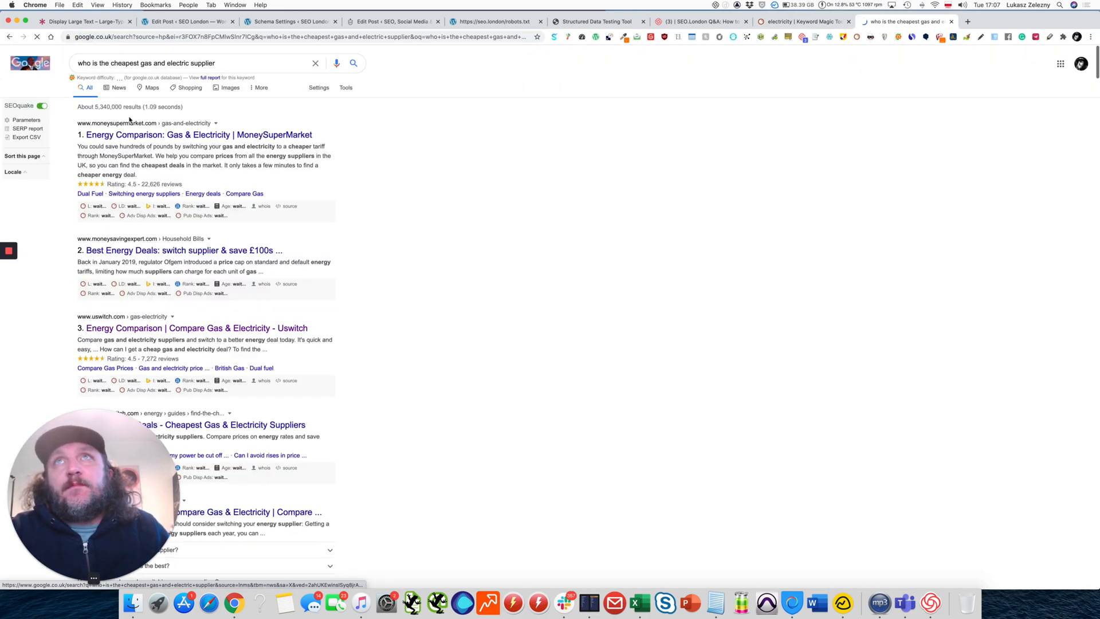
Examine the Google results and the "People also ask" questions to see which pages rank for the cheapest-supplier question.
{"action": "scroll", "coordinate": [89, 144], "scroll_direction": "down", "scroll_amount": 2}
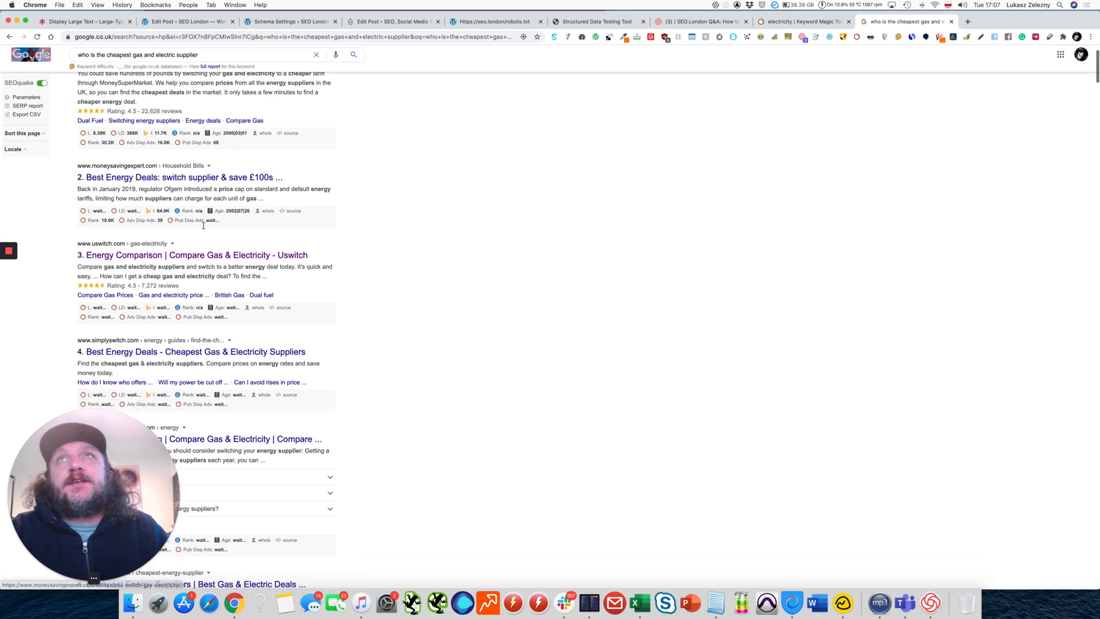
{"action": "scroll", "coordinate": [297, 246], "scroll_direction": "down", "scroll_amount": 1}
{"action": "scroll", "coordinate": [297, 246], "scroll_direction": "down", "scroll_amount": 2}
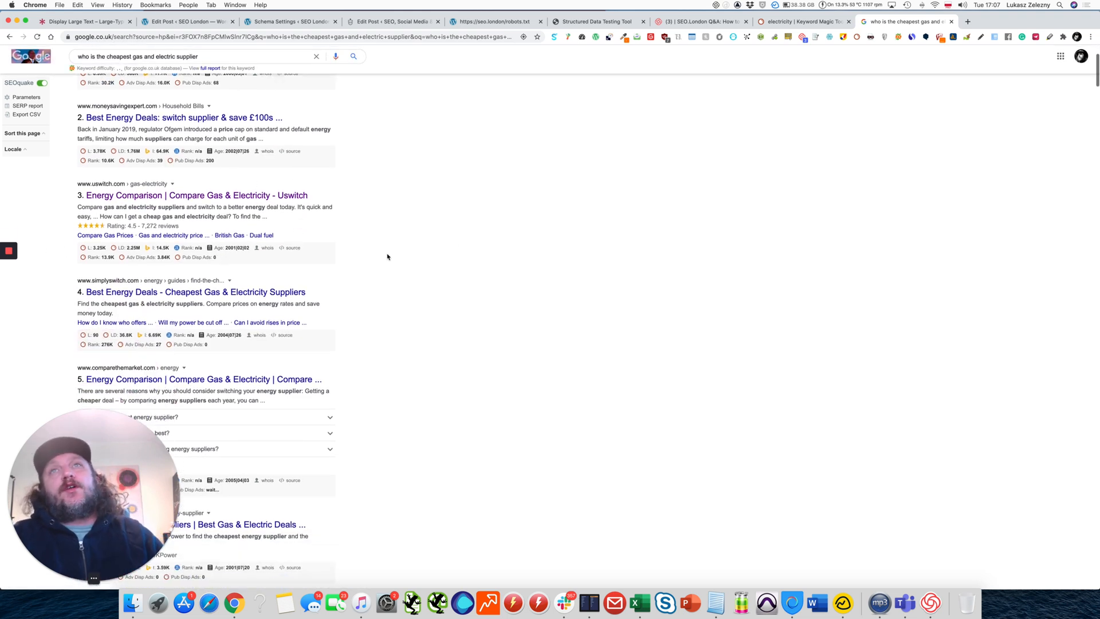
{"action": "scroll", "coordinate": [388, 255], "scroll_direction": "down", "scroll_amount": 4}
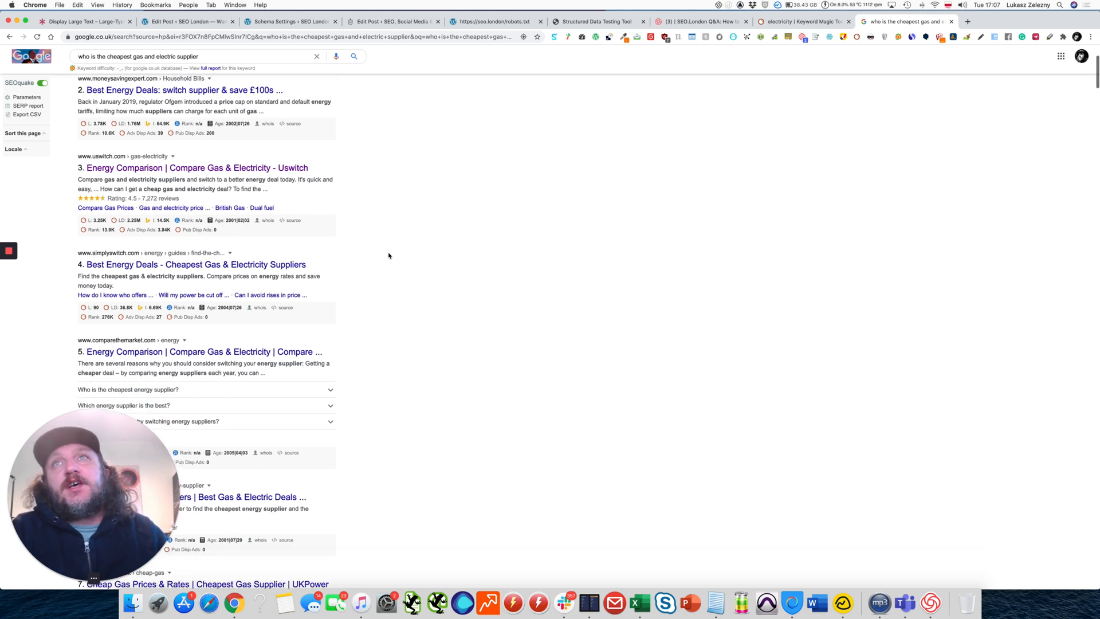
{"action": "scroll", "coordinate": [172, 289], "scroll_direction": "down", "scroll_amount": 7}
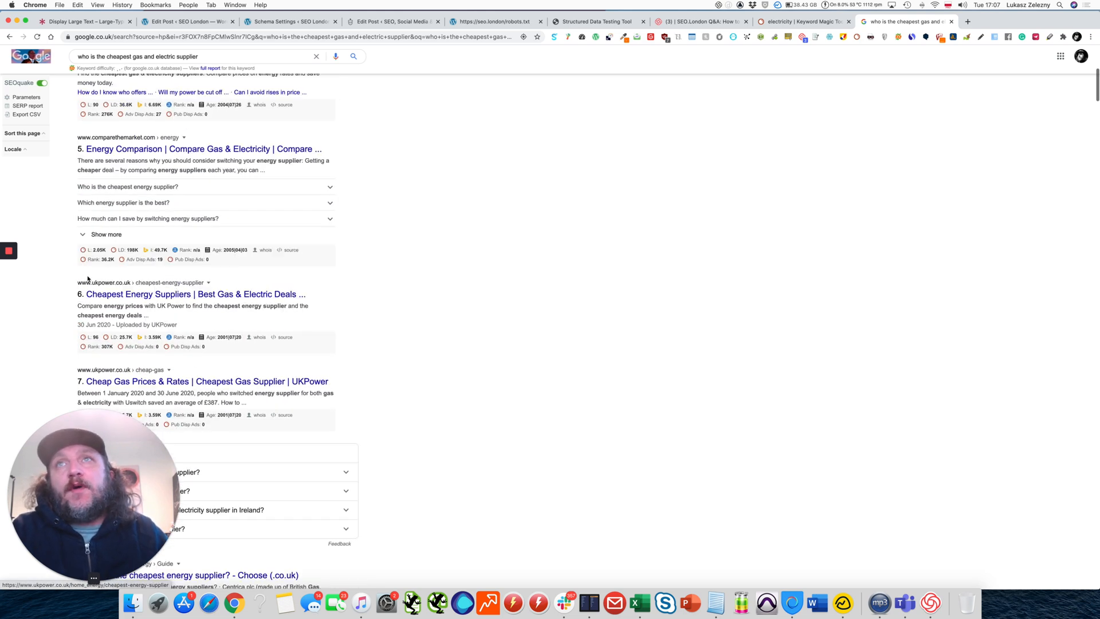
{"action": "scroll", "coordinate": [229, 258], "scroll_direction": "down", "scroll_amount": 4}
{"action": "scroll", "coordinate": [421, 329], "scroll_direction": "down", "scroll_amount": 9}
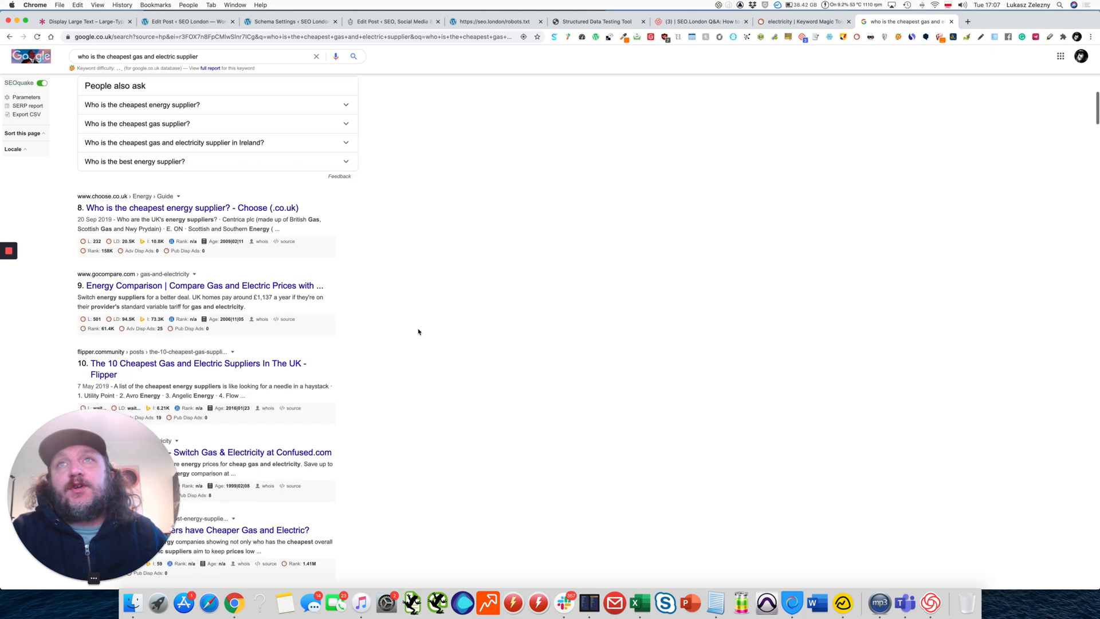
{"action": "scroll", "coordinate": [430, 329], "scroll_direction": "down", "scroll_amount": 6}
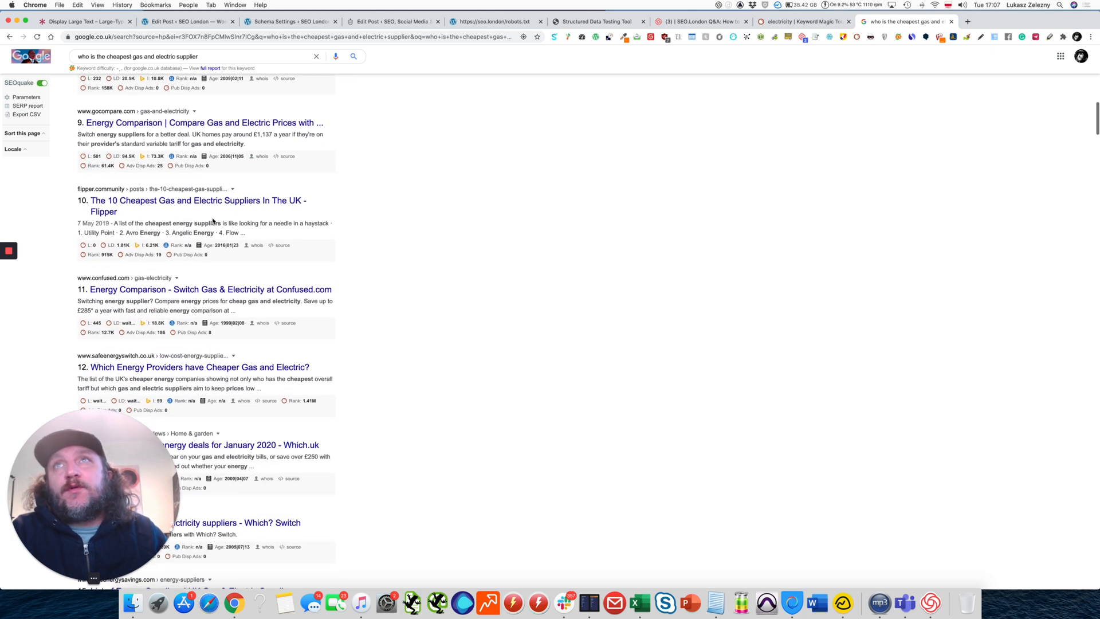
{"action": "scroll", "coordinate": [373, 315], "scroll_direction": "up", "scroll_amount": 20}
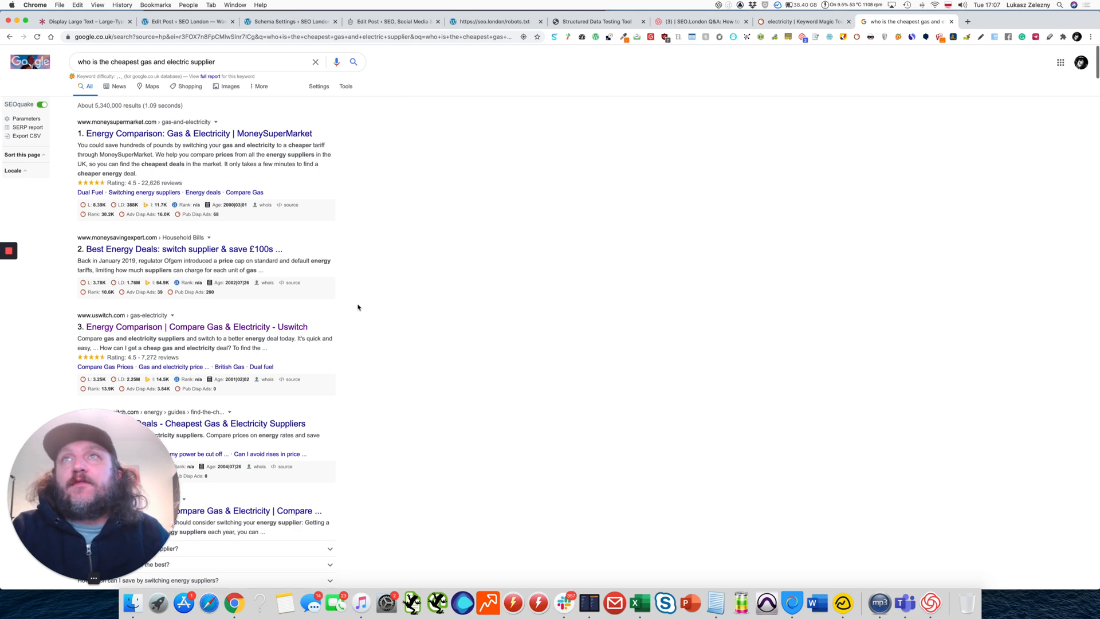
{"action": "scroll", "coordinate": [395, 324], "scroll_direction": "down", "scroll_amount": 1}
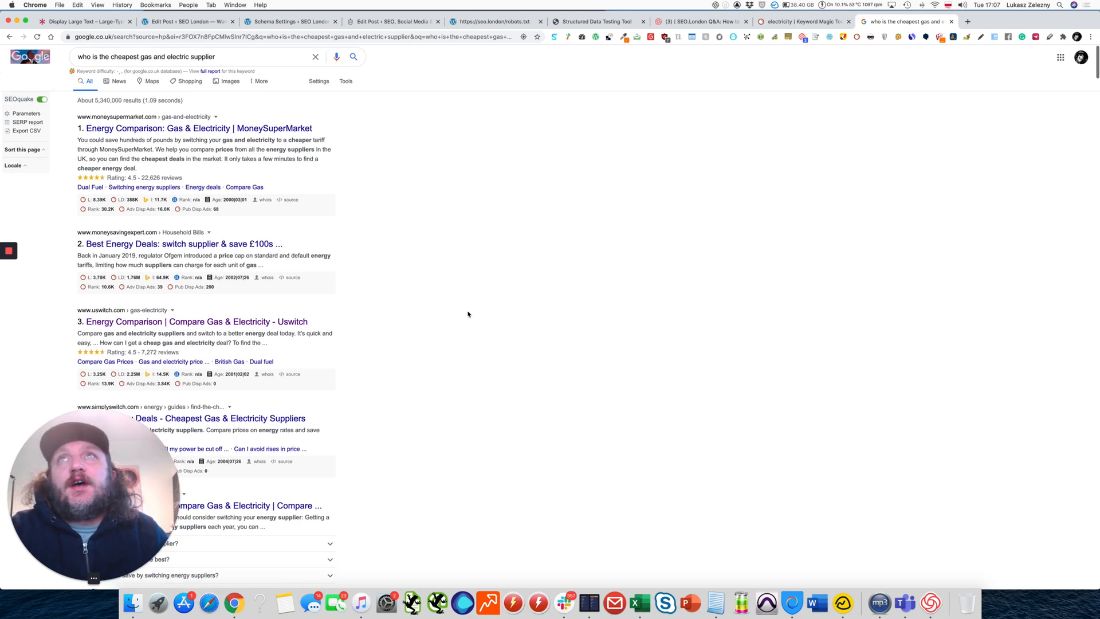
{"action": "scroll", "coordinate": [522, 326], "scroll_direction": "down", "scroll_amount": 1}
{"action": "scroll", "coordinate": [523, 326], "scroll_direction": "down", "scroll_amount": 1}
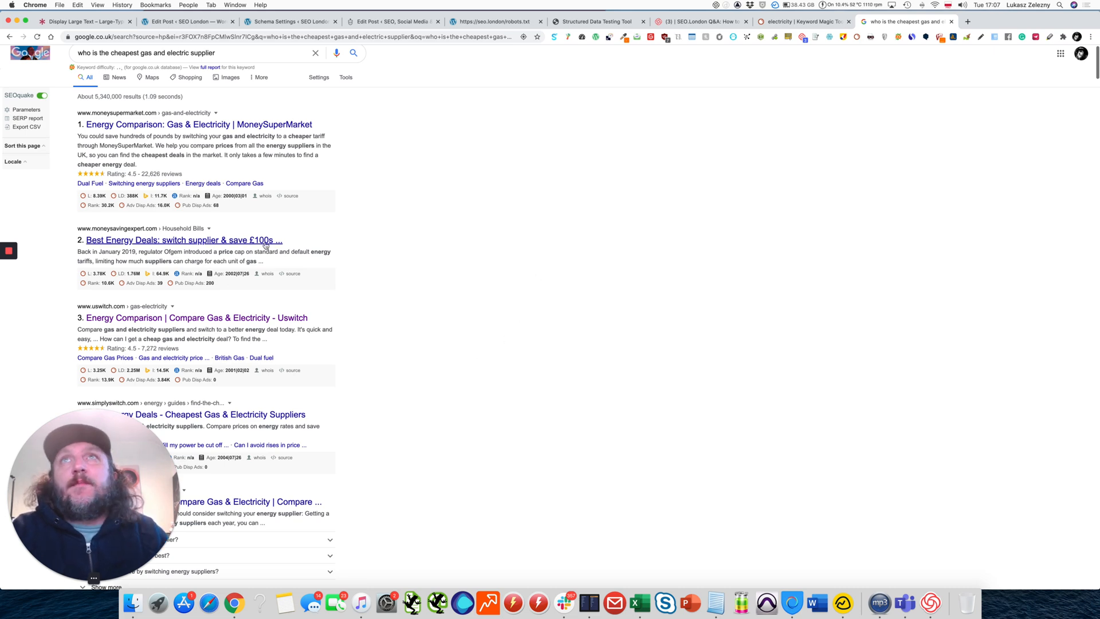
{"action": "scroll", "coordinate": [401, 314], "scroll_direction": "down", "scroll_amount": 5}
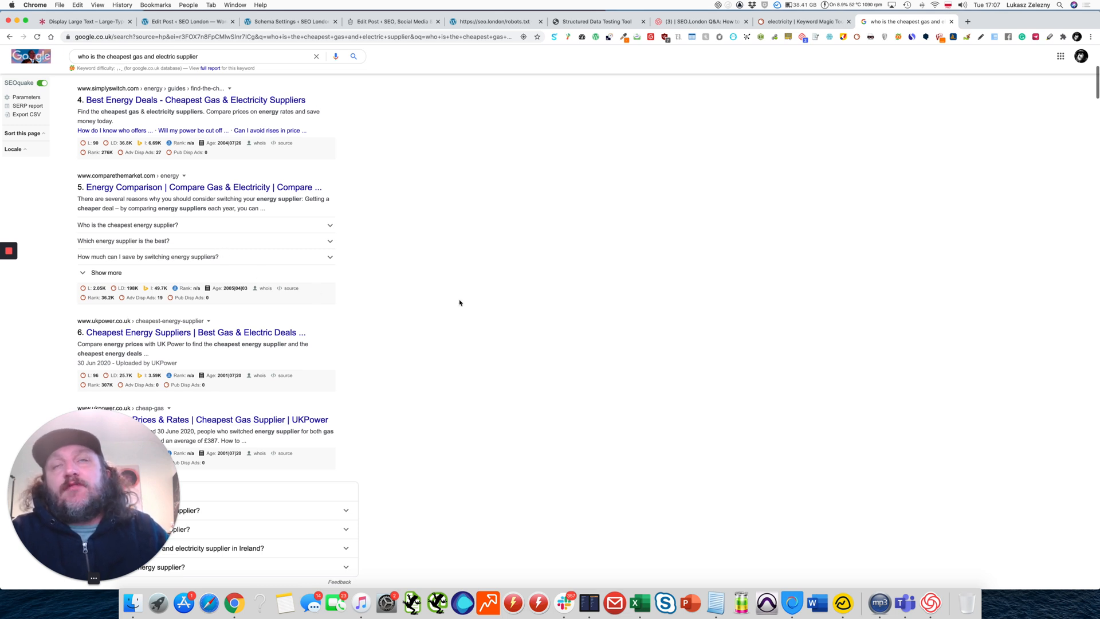
{"action": "scroll", "coordinate": [469, 322], "scroll_direction": "down", "scroll_amount": 4}
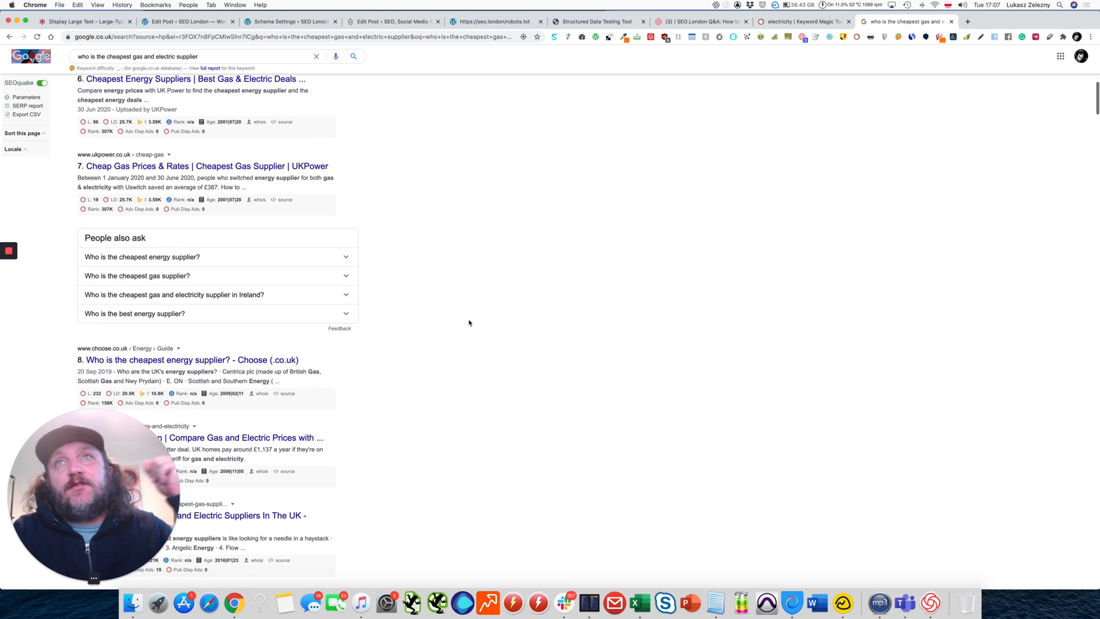
{"action": "scroll", "coordinate": [469, 322], "scroll_direction": "down", "scroll_amount": 1}
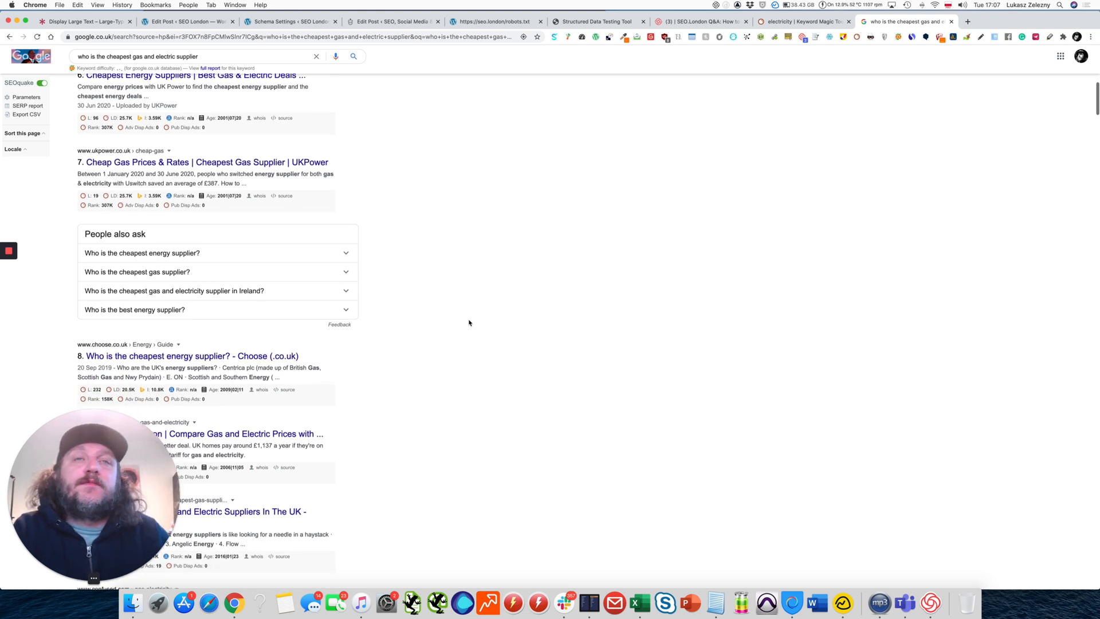